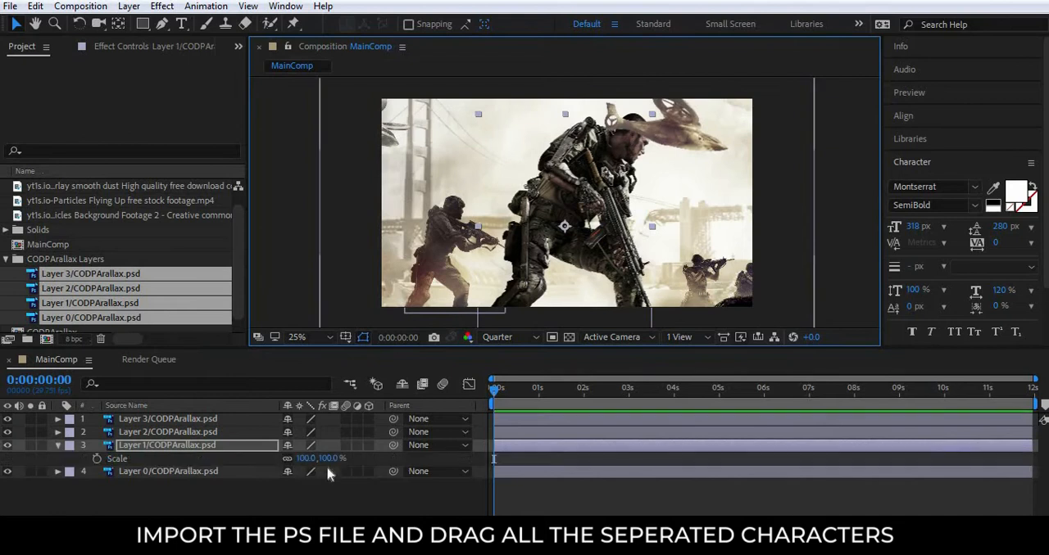
# Scale the main soldier on Layer 1 to 63% and move him down to match the original artwork.
pyautogui.moveTo(322, 459)
pyautogui.mouseDown()
pyautogui.moveTo(307, 460)
pyautogui.moveTo(316, 460)
pyautogui.mouseUp()
pyautogui.moveTo(561, 211); pyautogui.dragTo(560, 223)
# Scale the background Layer 0 to 87%, shift it slightly to the right, and collapse the layers' Scale properties.
pyautogui.click(176, 473)
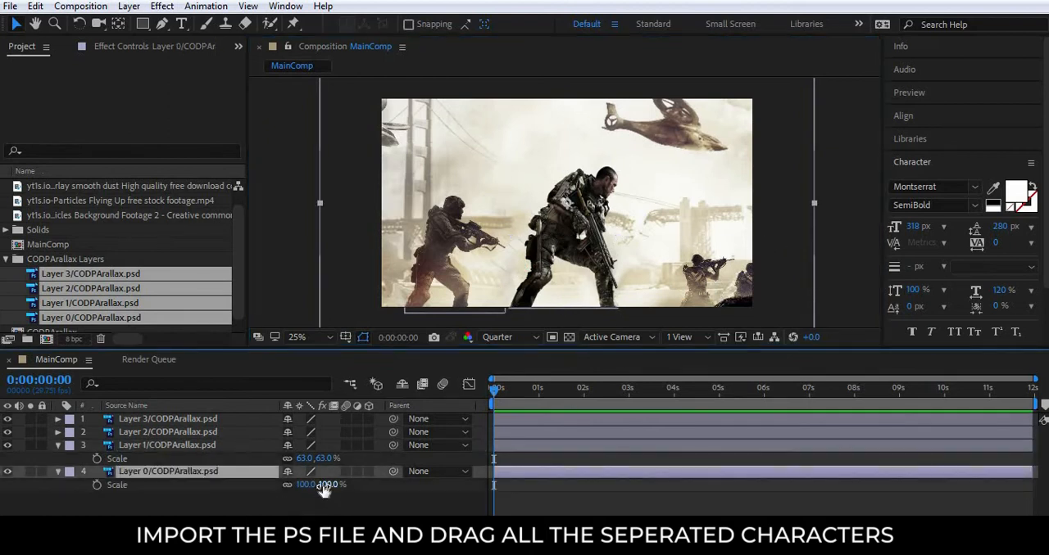
pyautogui.moveTo(325, 489); pyautogui.dragTo(313, 489)
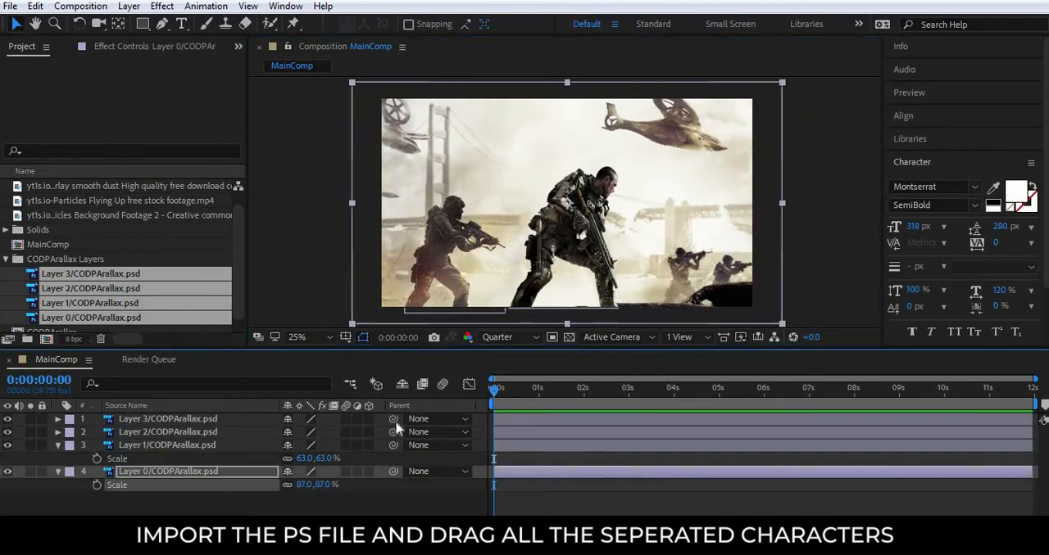
pyautogui.moveTo(499, 187); pyautogui.dragTo(513, 187)
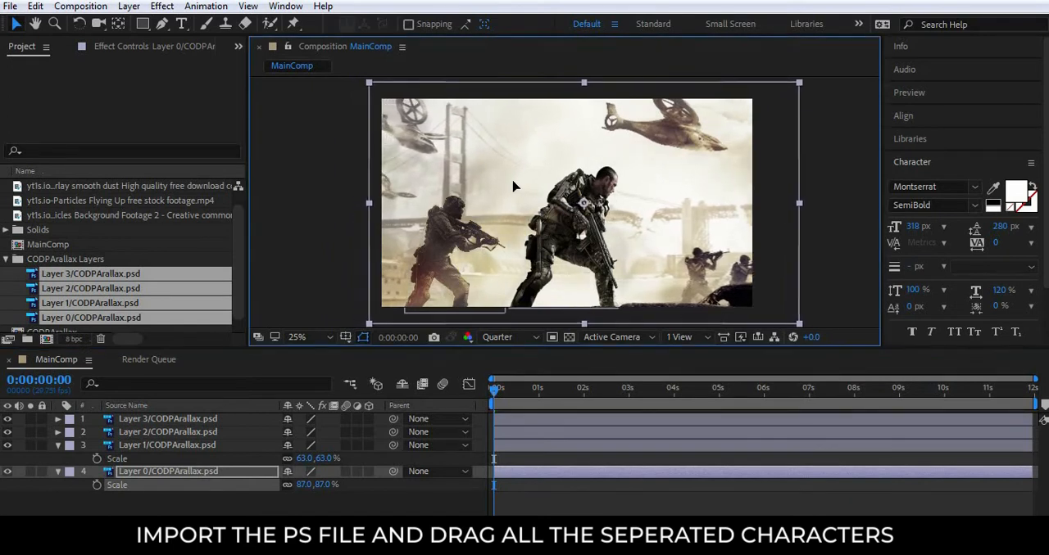
pyautogui.click(835, 161)
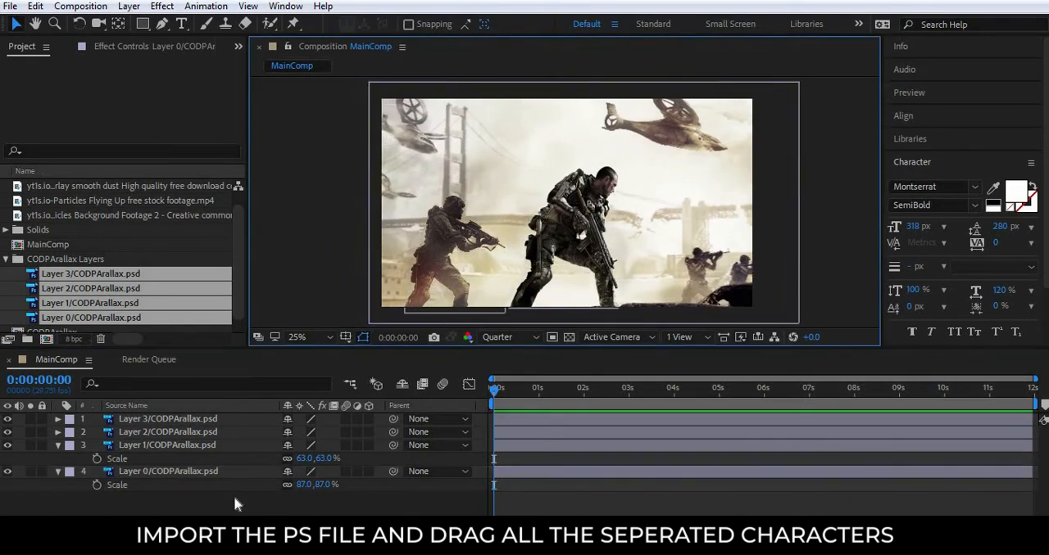
pyautogui.click(60, 474)
pyautogui.click(58, 472)
pyautogui.click(58, 446)
pyautogui.click(427, 509)
# Create a two-node camera with the 35mm preset, keeping the name Camera 1.
pyautogui.rightClick(417, 510)
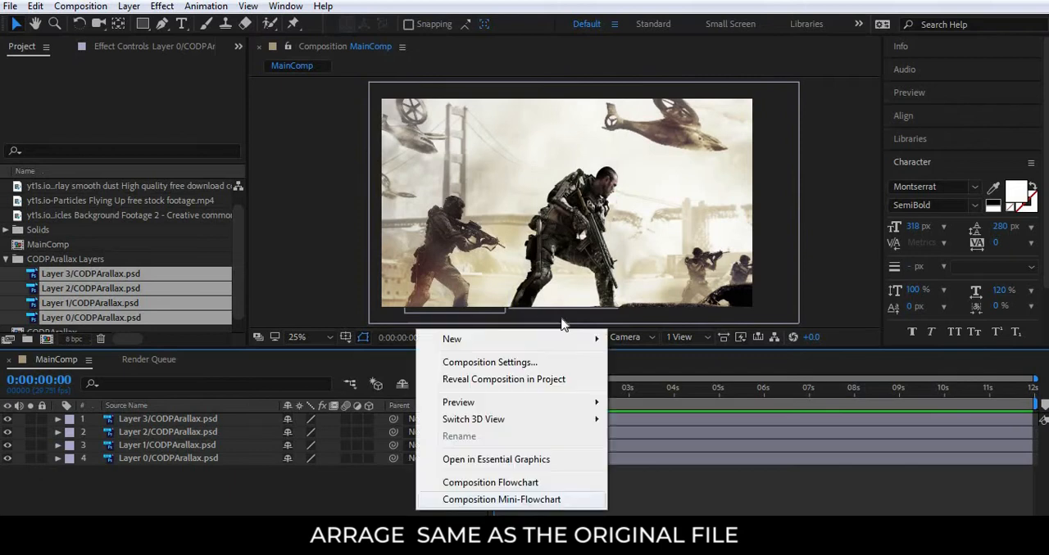
pyautogui.moveTo(574, 339)
pyautogui.click(692, 411)
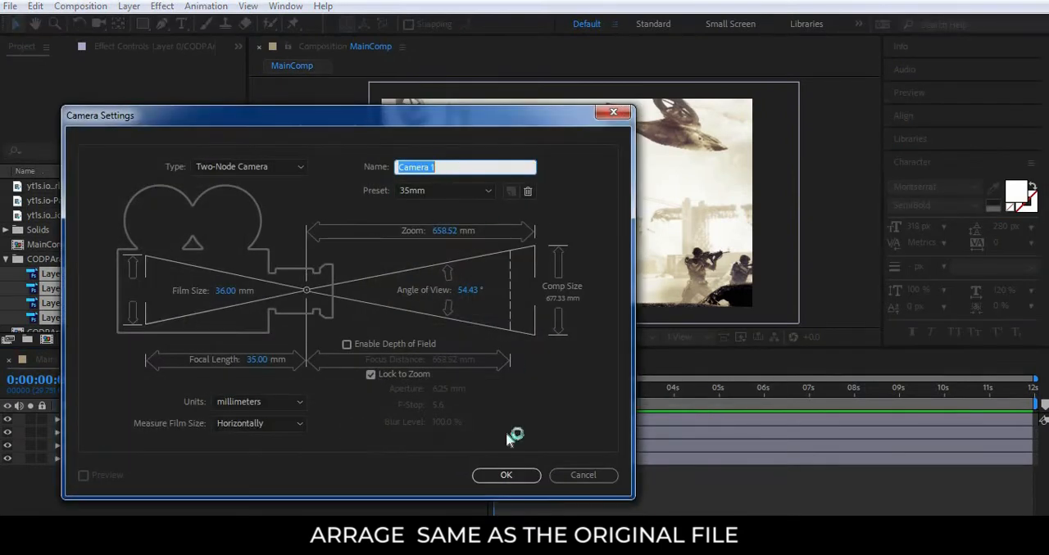
pyautogui.click(506, 475)
pyautogui.click(657, 347)
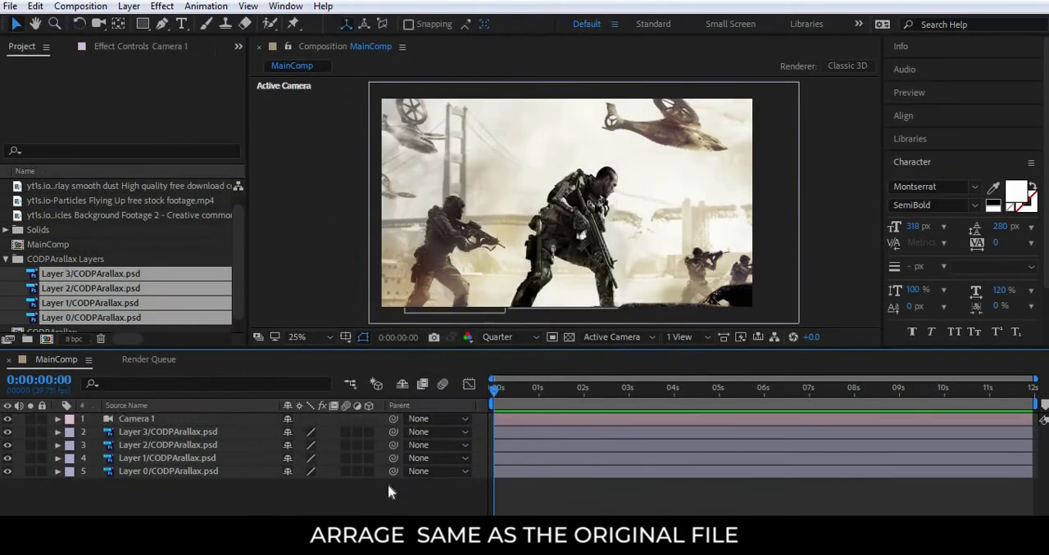
# Create a null object and parent Camera 1 to it.
pyautogui.rightClick(389, 490)
pyautogui.moveTo(492, 329)
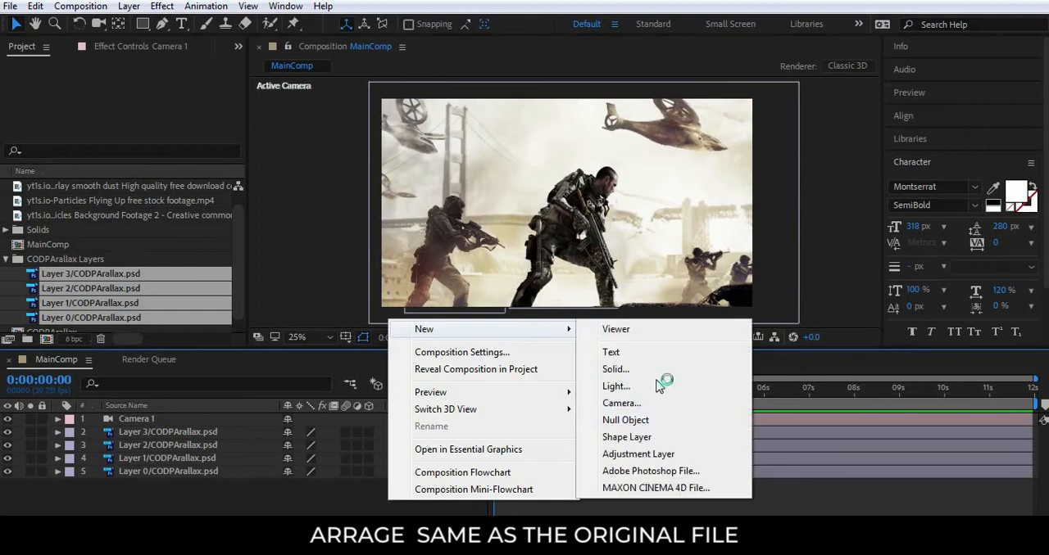
pyautogui.click(627, 421)
pyautogui.moveTo(394, 433); pyautogui.dragTo(130, 419)
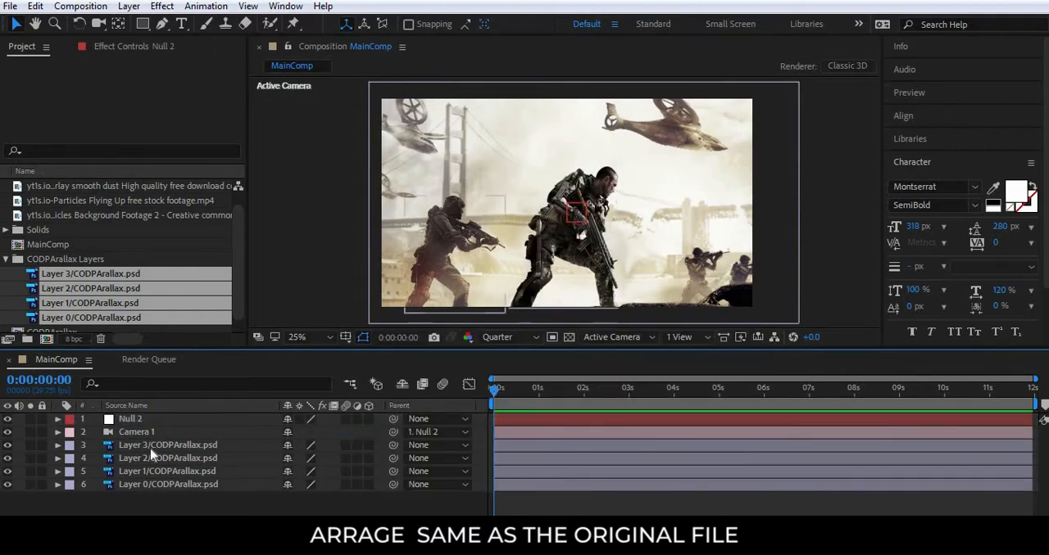
# Show the composition in 2 Views - Horizontal and make all four PSD layers 3D.
pyautogui.click(701, 337)
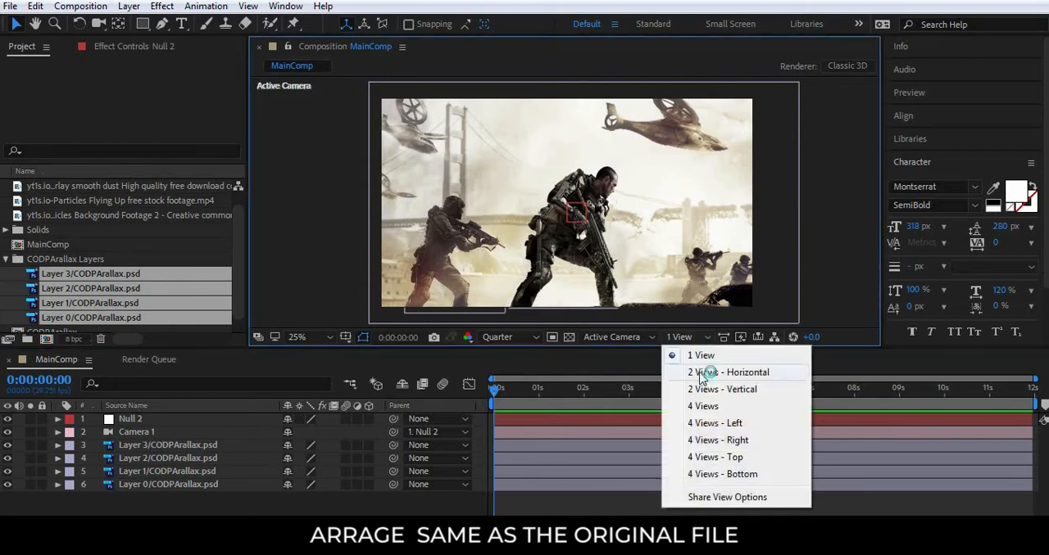
pyautogui.click(728, 372)
pyautogui.scroll(-4, 470, 246)
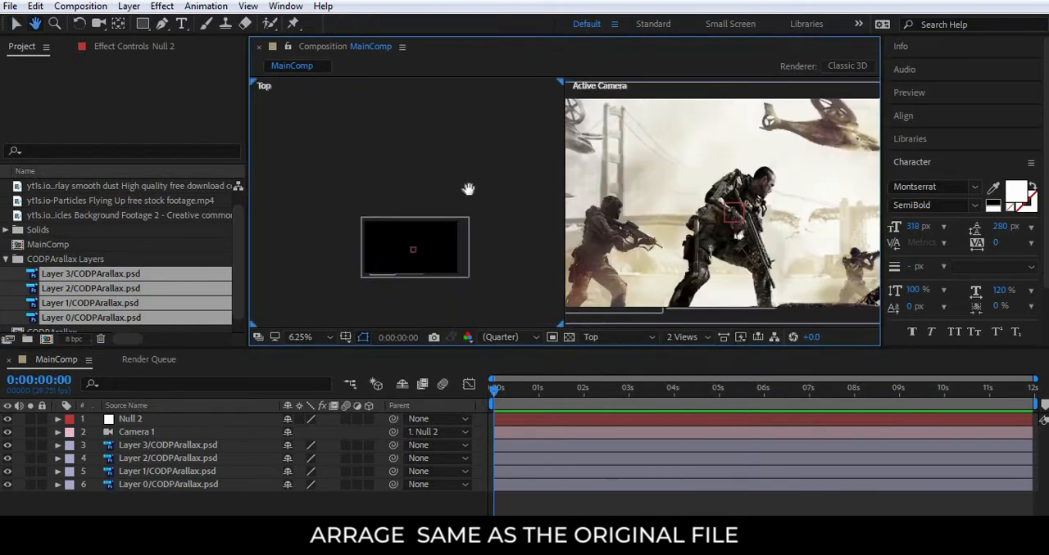
pyautogui.press('v')
pyautogui.click(181, 449)
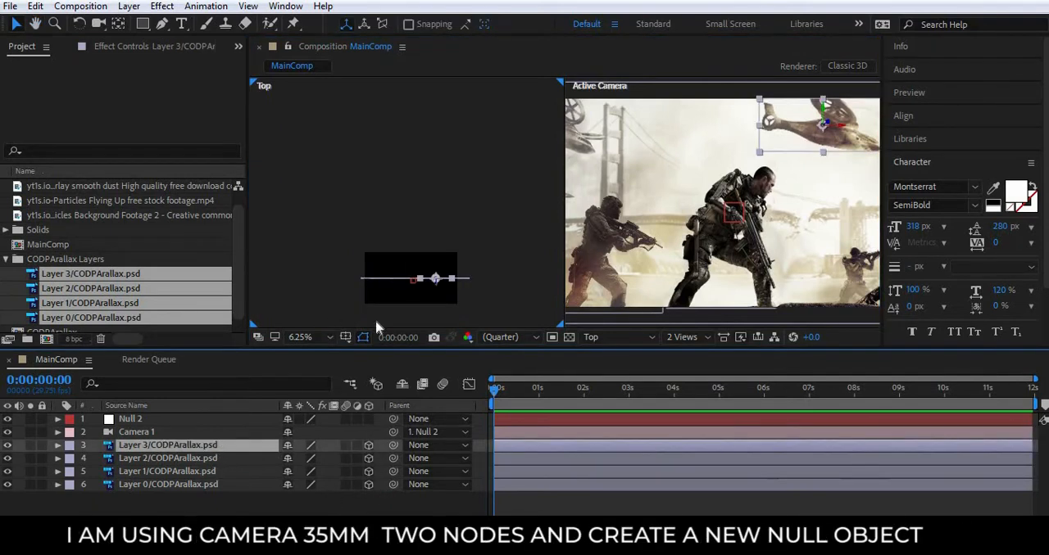
# Push the background Layer 0 far back along Z in the Top view and scale it to 239% to refill the frame.
pyautogui.click(188, 485)
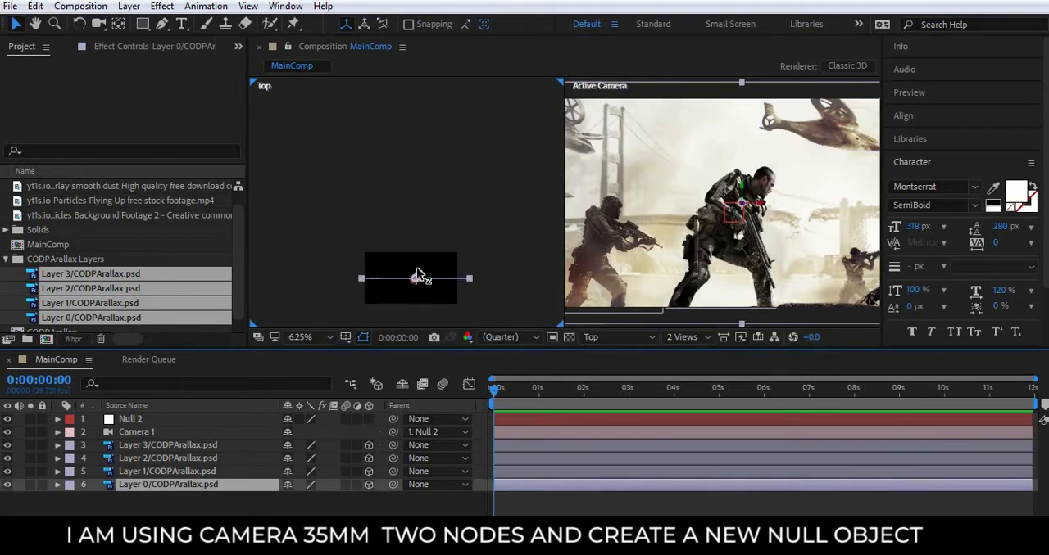
pyautogui.moveTo(416, 275); pyautogui.dragTo(418, 98)
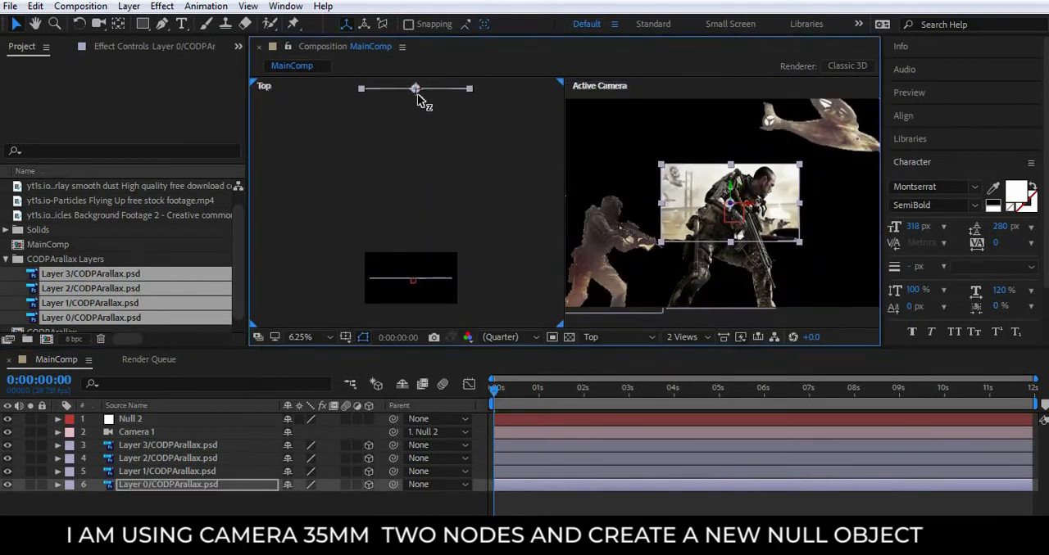
pyautogui.press('s')
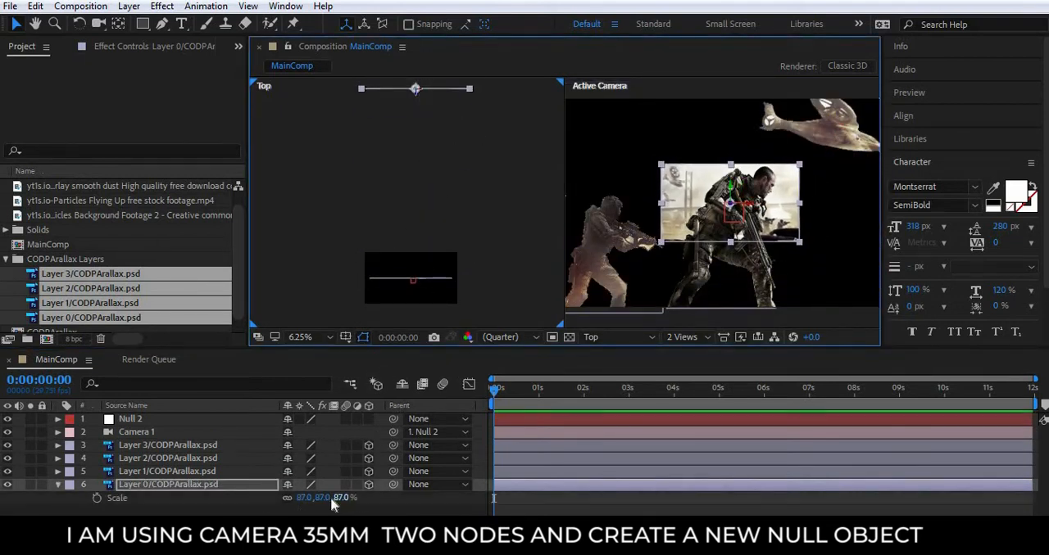
pyautogui.moveTo(332, 496); pyautogui.dragTo(486, 502)
pyautogui.scroll(-3, 786, 205)
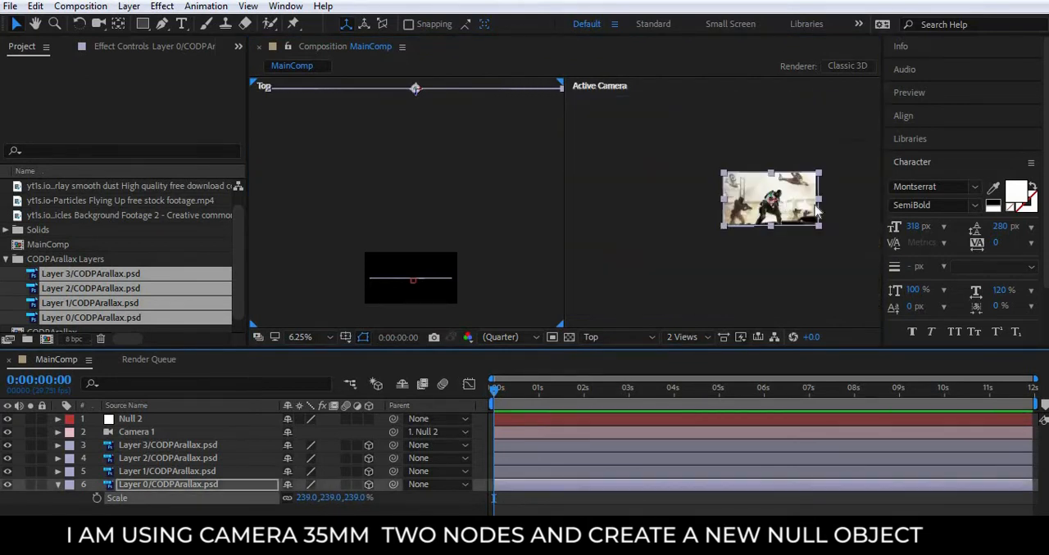
pyautogui.scroll(1, 731, 270)
# Push the main soldier on Layer 1 partway back along Z and scale him to 136%.
pyautogui.click(278, 471)
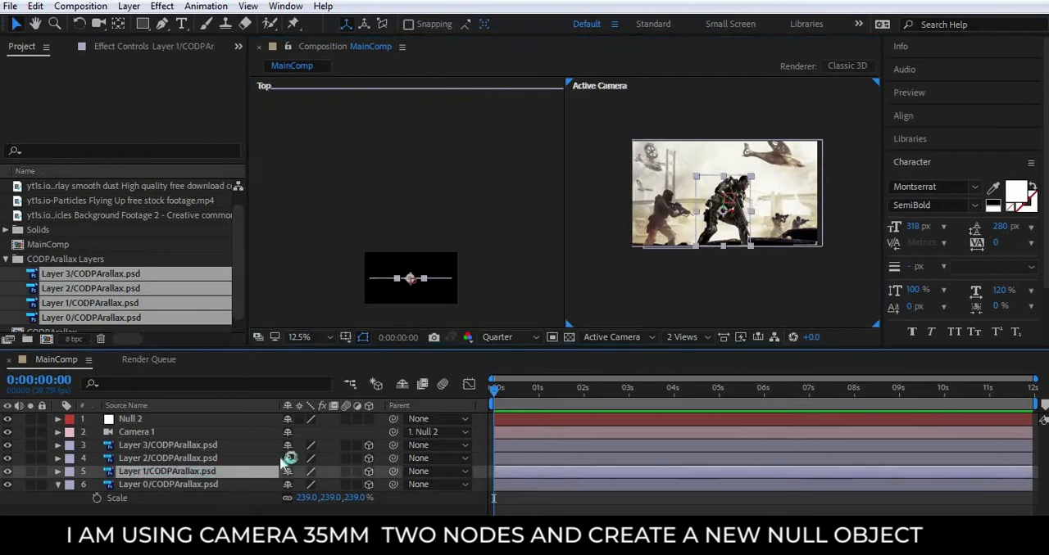
pyautogui.press('s')
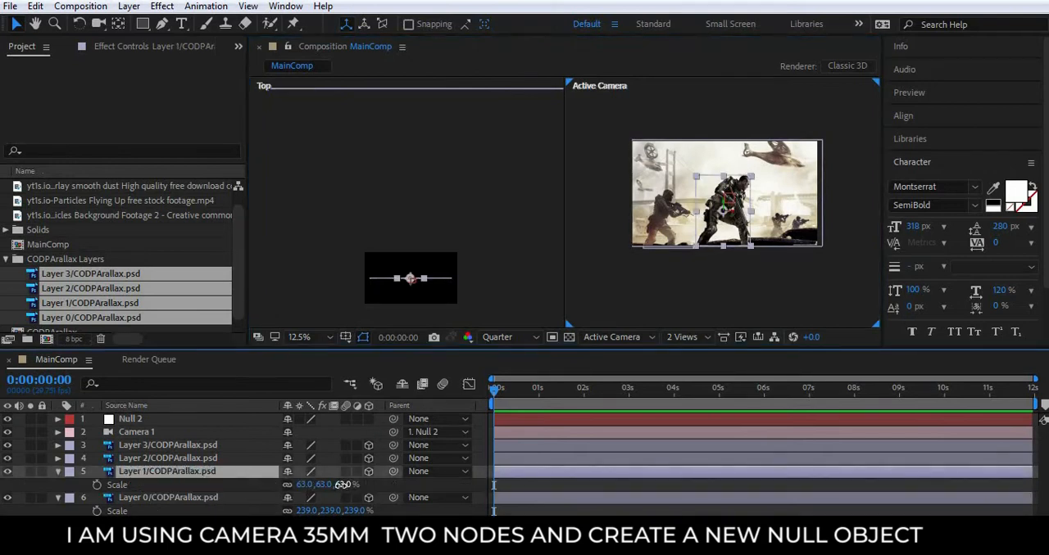
pyautogui.click(413, 291)
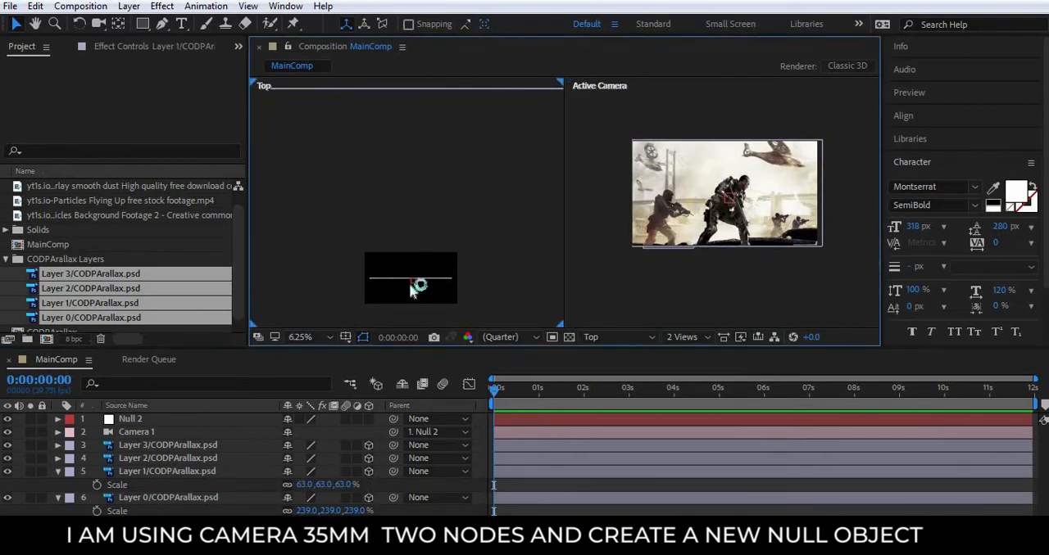
pyautogui.click(205, 473)
pyautogui.moveTo(410, 265); pyautogui.dragTo(426, 170)
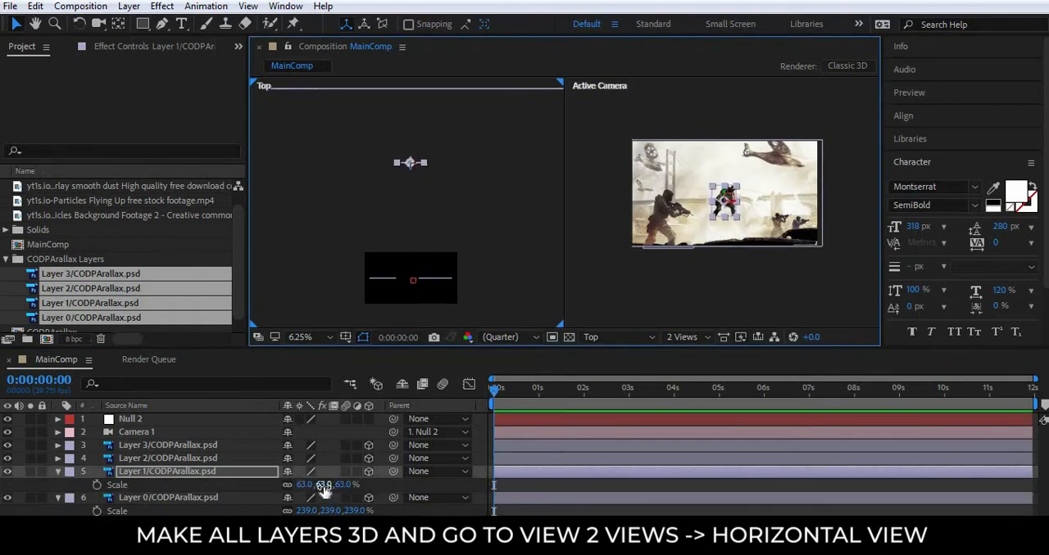
pyautogui.moveTo(322, 485); pyautogui.dragTo(401, 490)
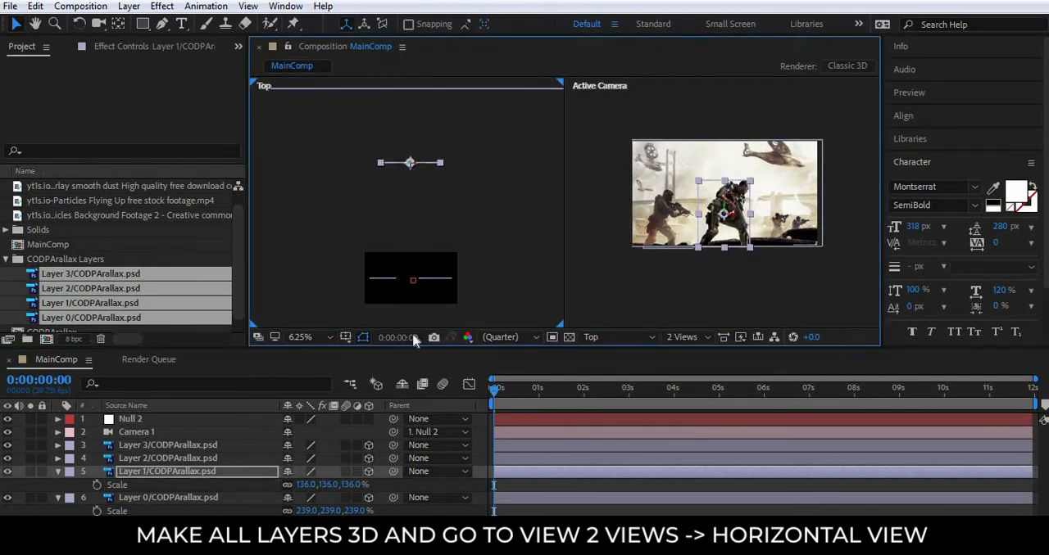
# Push the rifleman on Layer 2 back in depth to just in front of the main soldier and scale him to 156%.
pyautogui.click(244, 465)
pyautogui.press('s')
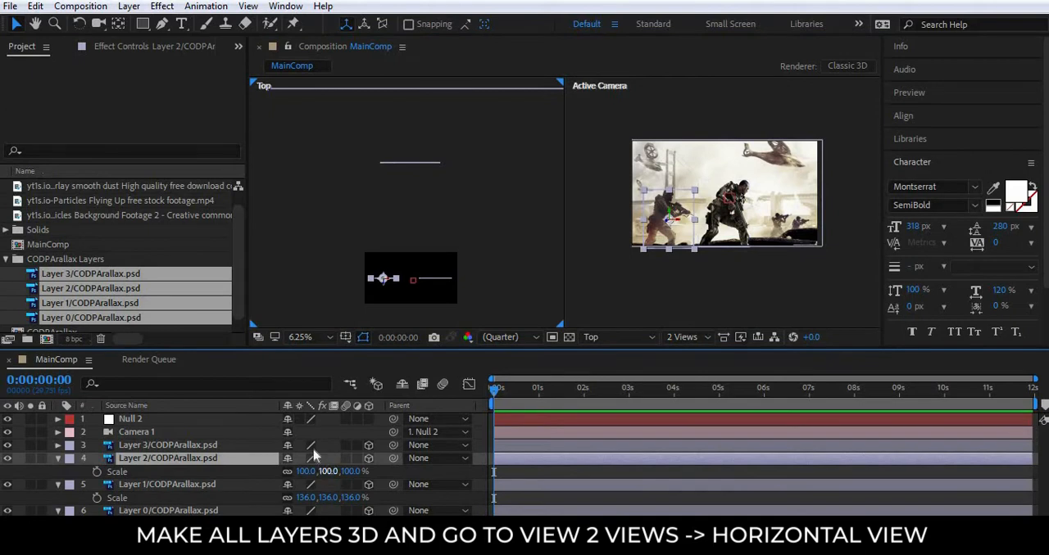
pyautogui.moveTo(387, 278); pyautogui.dragTo(392, 221)
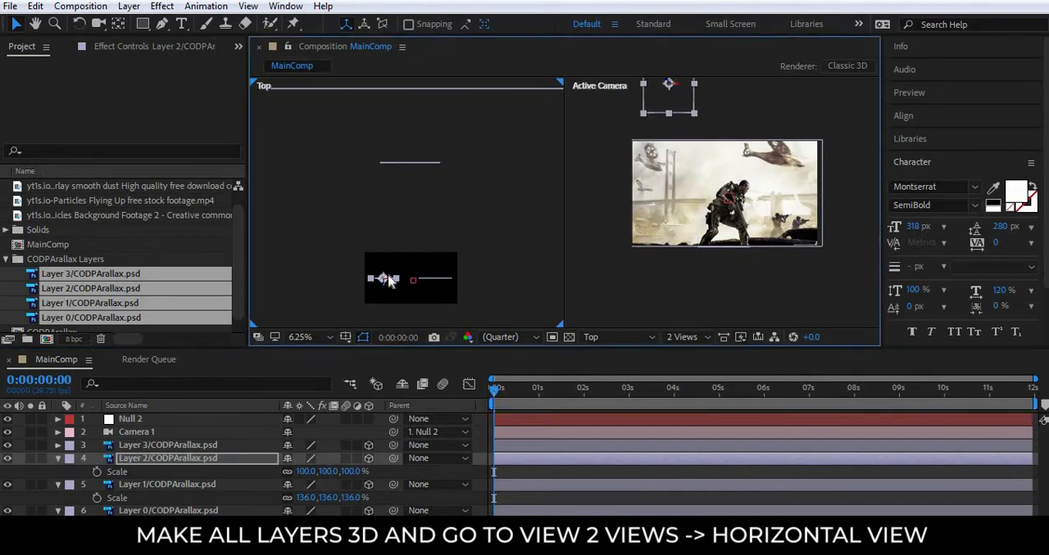
pyautogui.hotkey('ctrl', 'z')
pyautogui.moveTo(382, 283); pyautogui.dragTo(351, 174)
pyautogui.moveTo(327, 472); pyautogui.dragTo(389, 463)
# Lower the rifleman on Layer 2 in the Active Camera view to the bottom edge of the scene.
pyautogui.scroll(2, 668, 201)
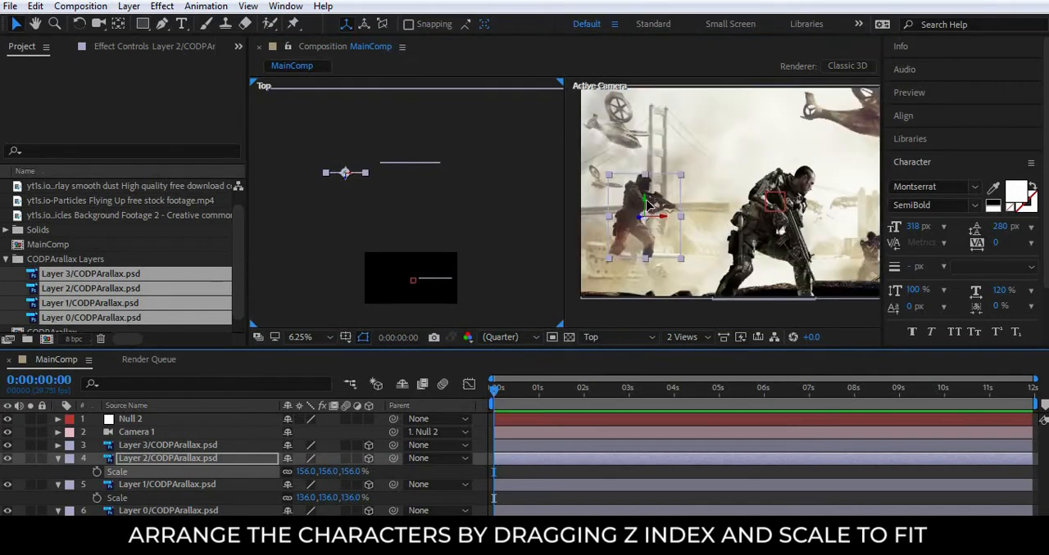
pyautogui.moveTo(647, 206); pyautogui.dragTo(643, 245)
pyautogui.scroll(-1, 698, 224)
pyautogui.click(616, 282)
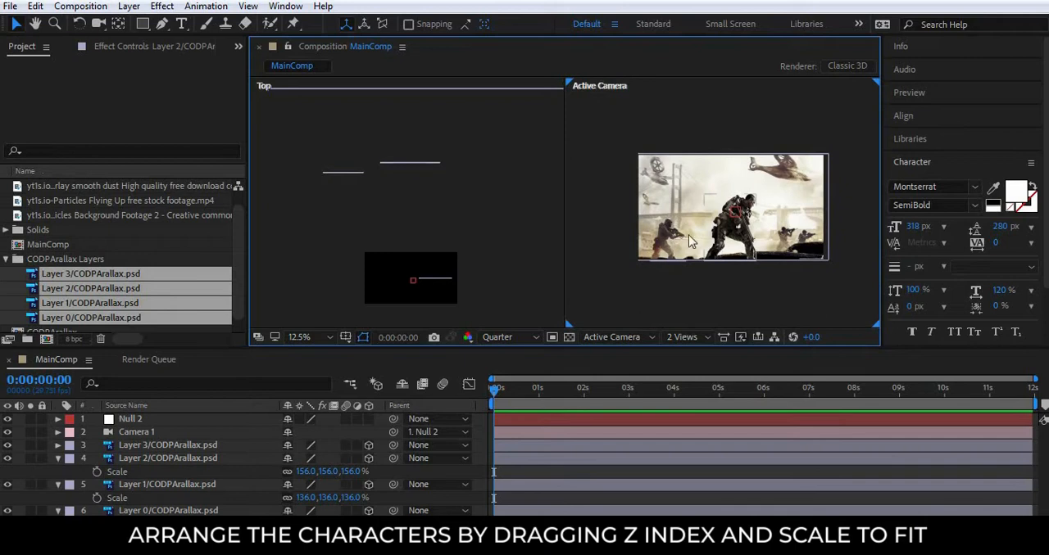
# Collapse the expanded properties of Layers 2, 1 and 0 and clear the layer selection.
pyautogui.click(205, 446)
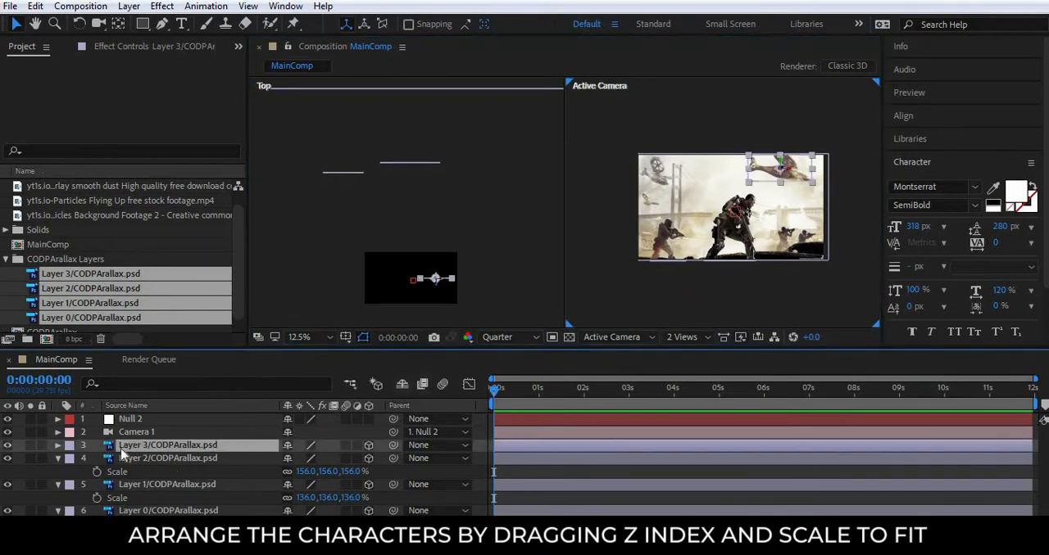
pyautogui.click(58, 460)
pyautogui.click(58, 472)
pyautogui.click(59, 485)
pyautogui.click(404, 505)
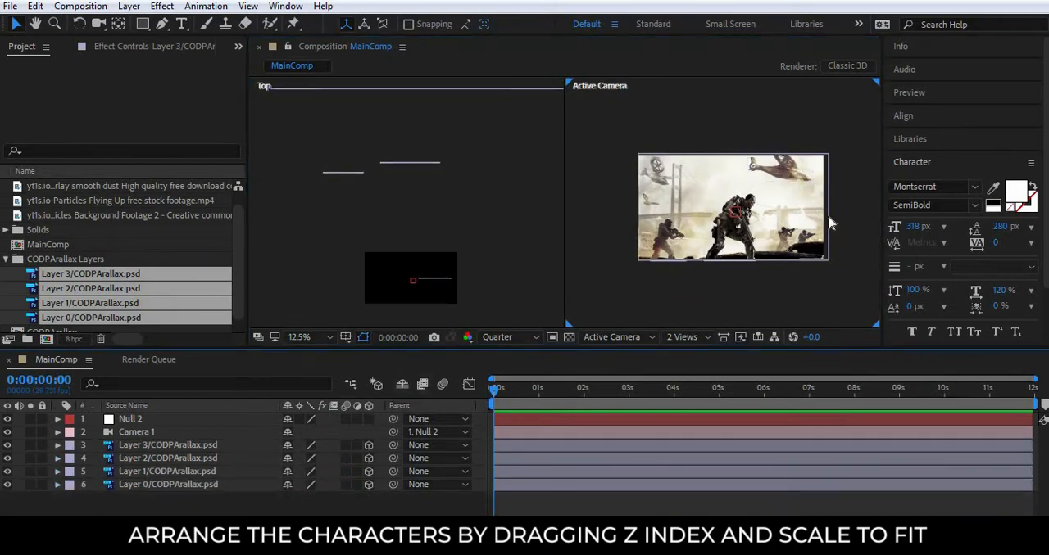
# Set a first Position keyframe on the null object at 0:00:00:00.
pyautogui.scroll(1, 829, 217)
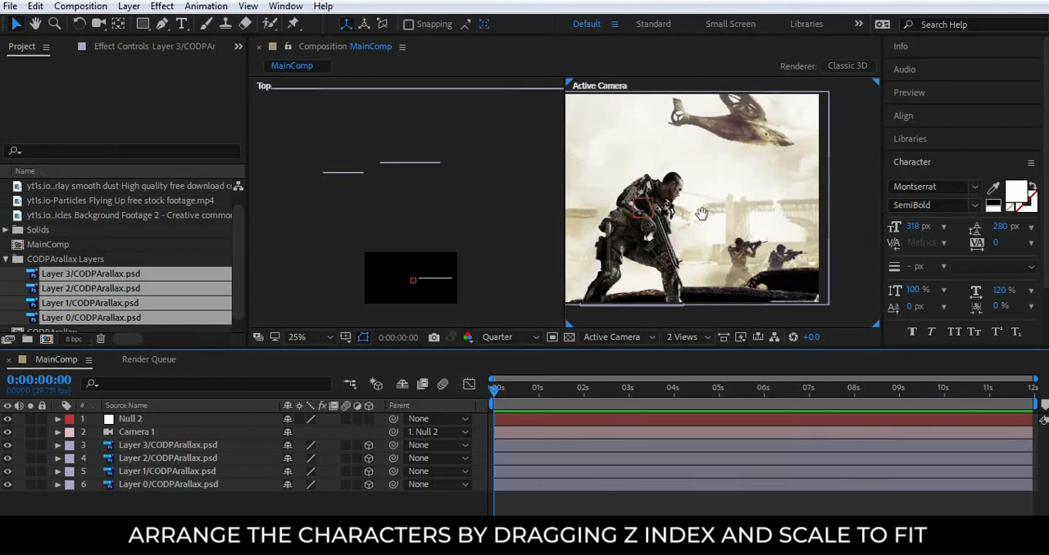
pyautogui.moveTo(701, 215); pyautogui.dragTo(749, 214)
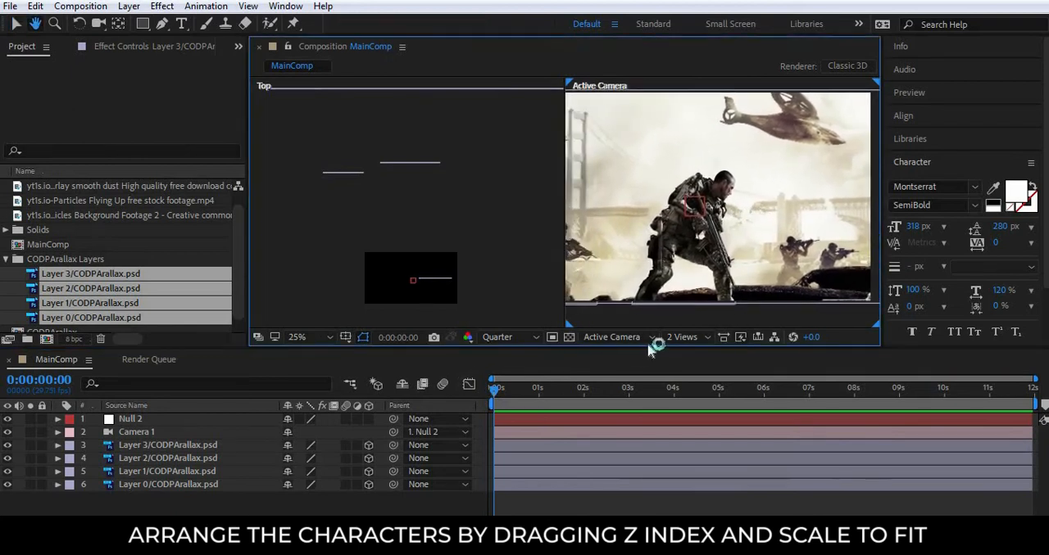
pyautogui.press('v')
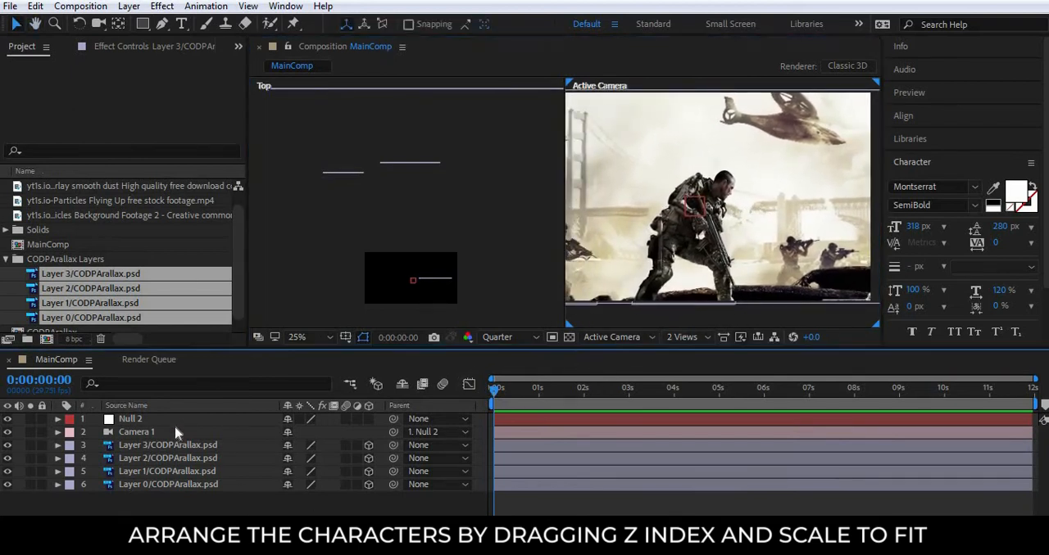
pyautogui.click(526, 423)
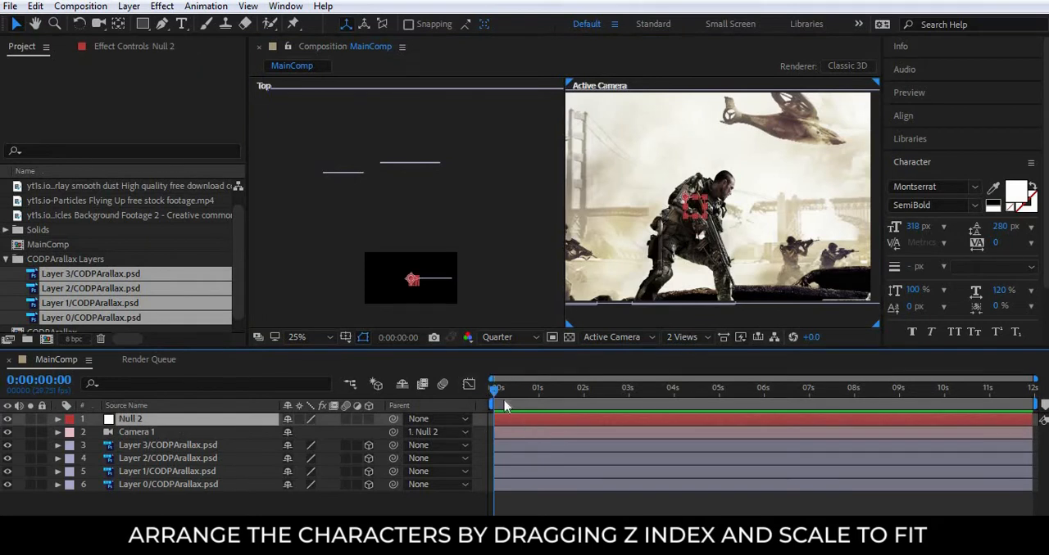
pyautogui.press('p')
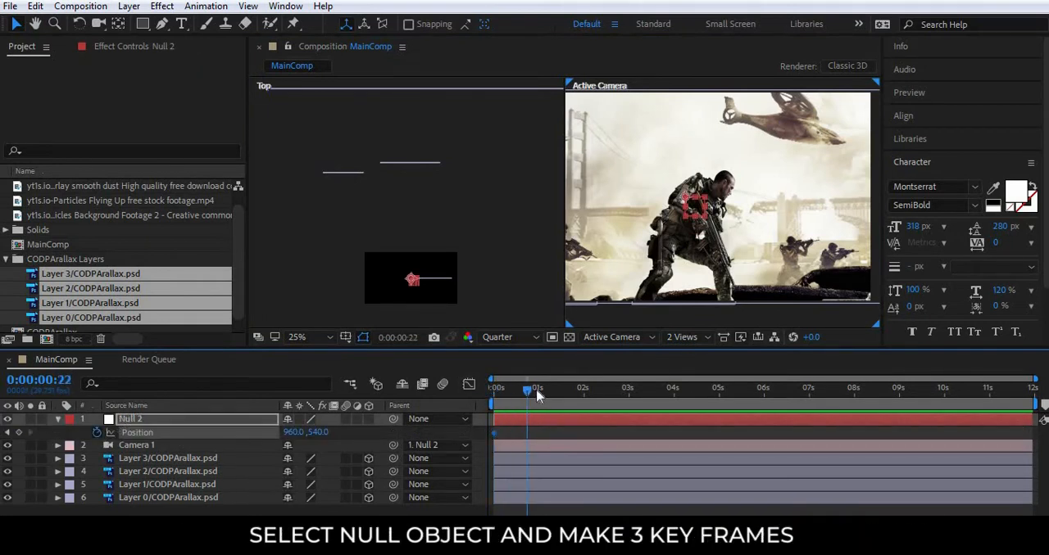
# Add two more Position keyframes to the null at about 1.5 and 7 seconds, and return the playhead to the start.
pyautogui.moveTo(540, 393); pyautogui.dragTo(522, 393)
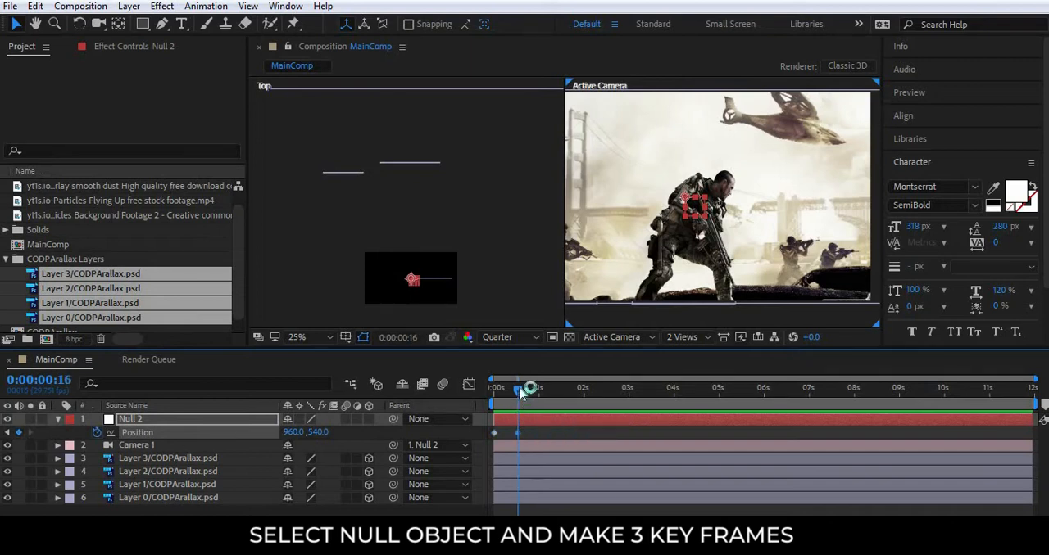
pyautogui.moveTo(522, 394); pyautogui.dragTo(589, 391)
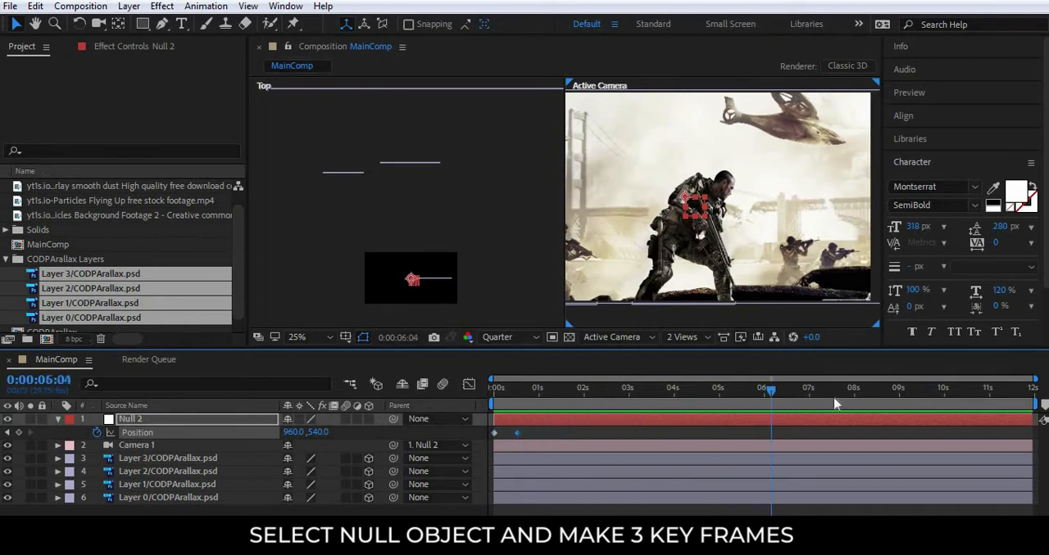
pyautogui.click(944, 393)
pyautogui.click(627, 439)
pyautogui.moveTo(515, 434); pyautogui.dragTo(560, 436)
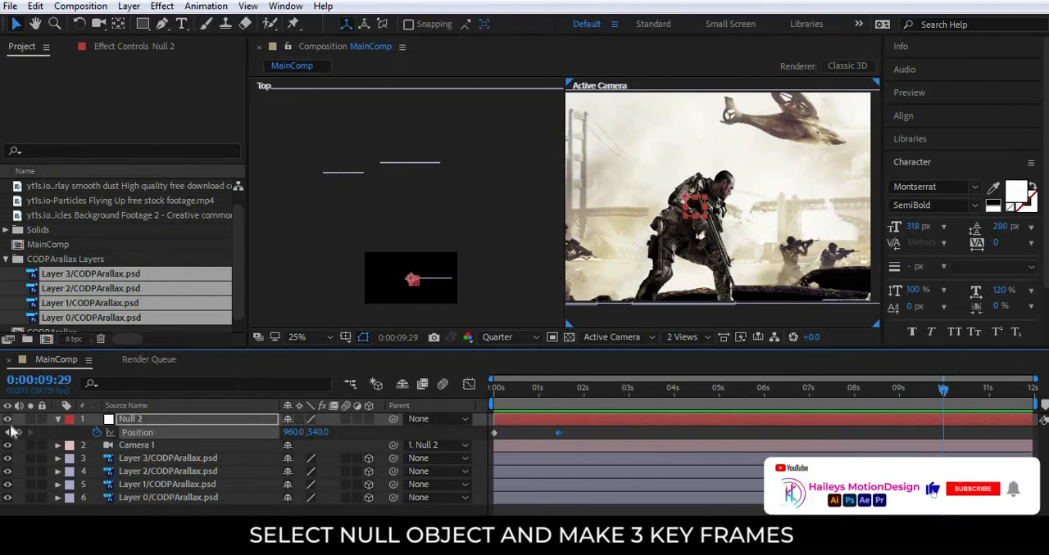
pyautogui.moveTo(943, 434); pyautogui.dragTo(806, 436)
pyautogui.moveTo(947, 390); pyautogui.dragTo(636, 390)
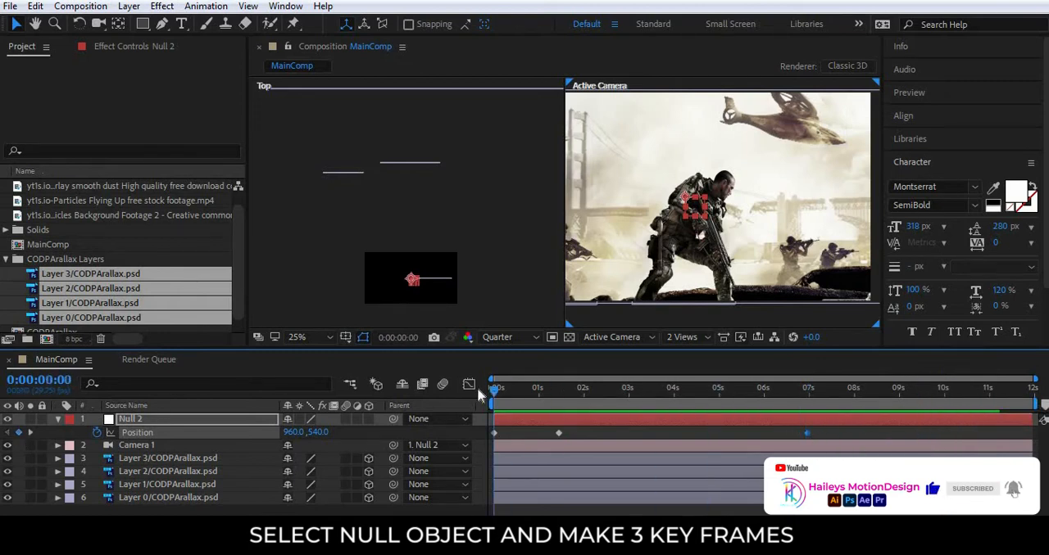
# Make the null a 3D layer and set its Z Position to 4984 at the 0:00:00:00 keyframe.
pyautogui.click(370, 419)
pyautogui.moveTo(340, 433); pyautogui.dragTo(947, 441)
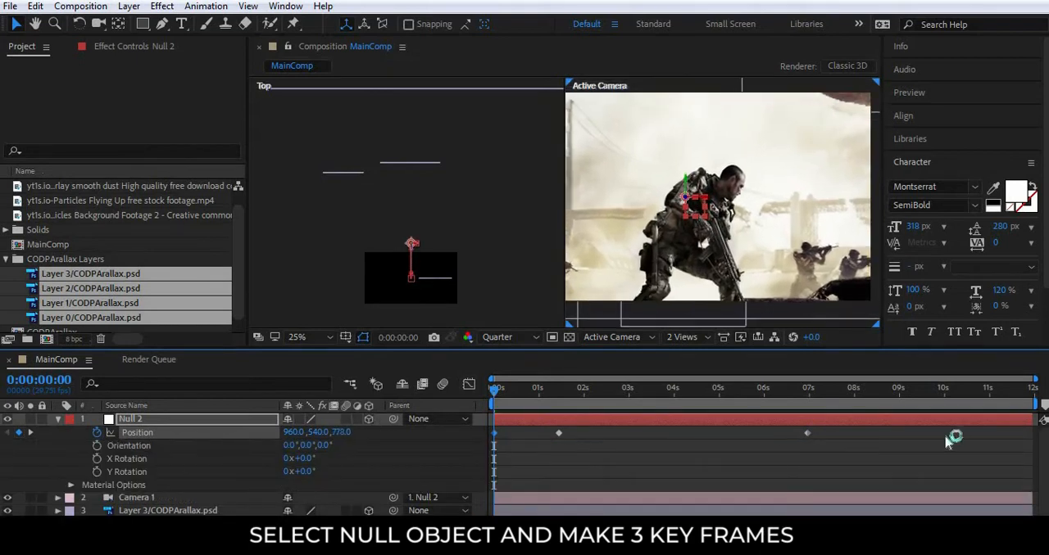
pyautogui.moveTo(340, 433)
pyautogui.mouseDown()
pyautogui.moveTo(1018, 434)
pyautogui.moveTo(633, 434)
pyautogui.moveTo(775, 452)
pyautogui.moveTo(348, 435)
pyautogui.mouseUp()
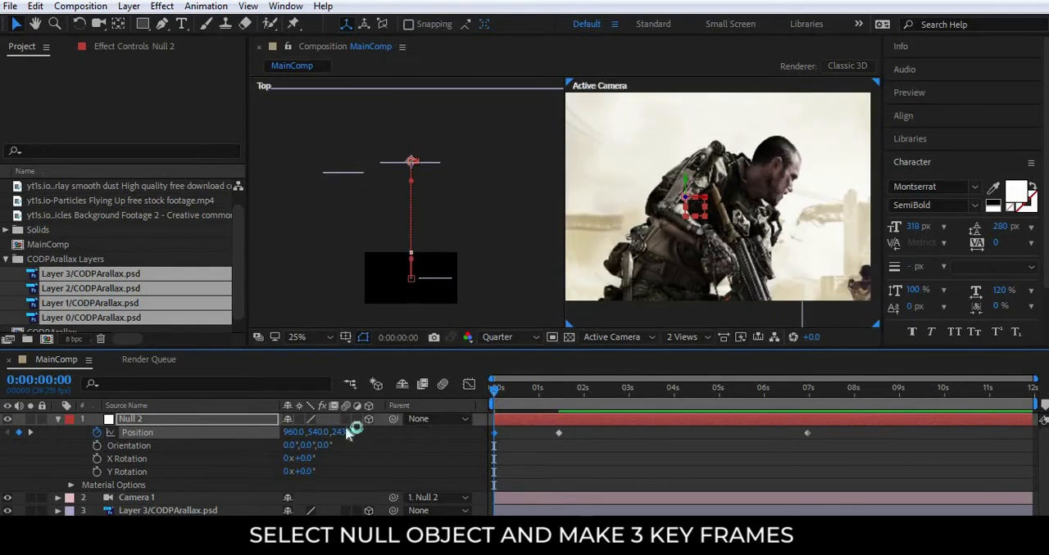
pyautogui.moveTo(461, 436); pyautogui.dragTo(1034, 443)
pyautogui.moveTo(341, 433); pyautogui.dragTo(1036, 432)
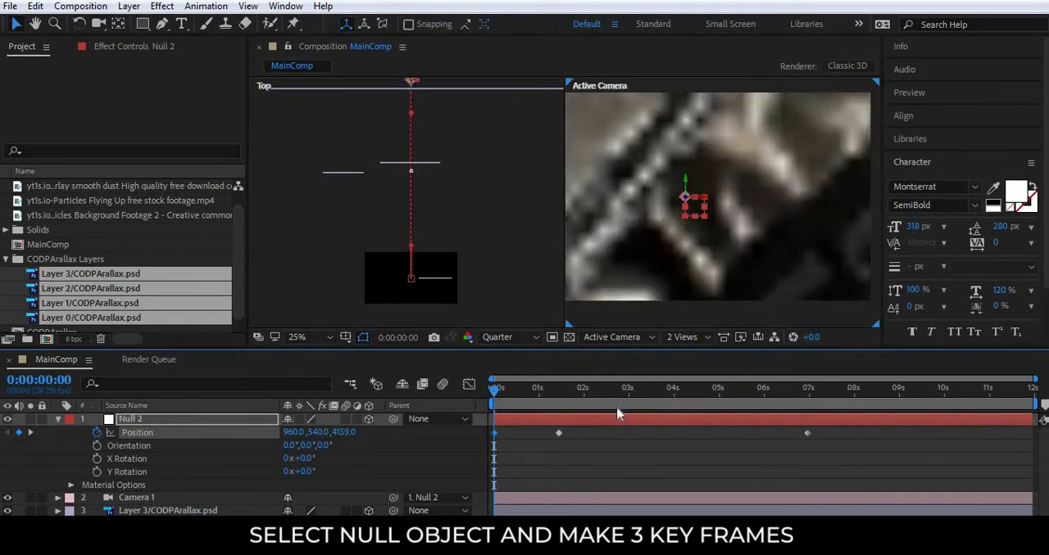
pyautogui.moveTo(343, 432); pyautogui.dragTo(745, 420)
# Set the null's Z Position to about 4788 at the second keyframe, at 0:00:01:13.
pyautogui.moveTo(496, 391); pyautogui.dragTo(558, 391)
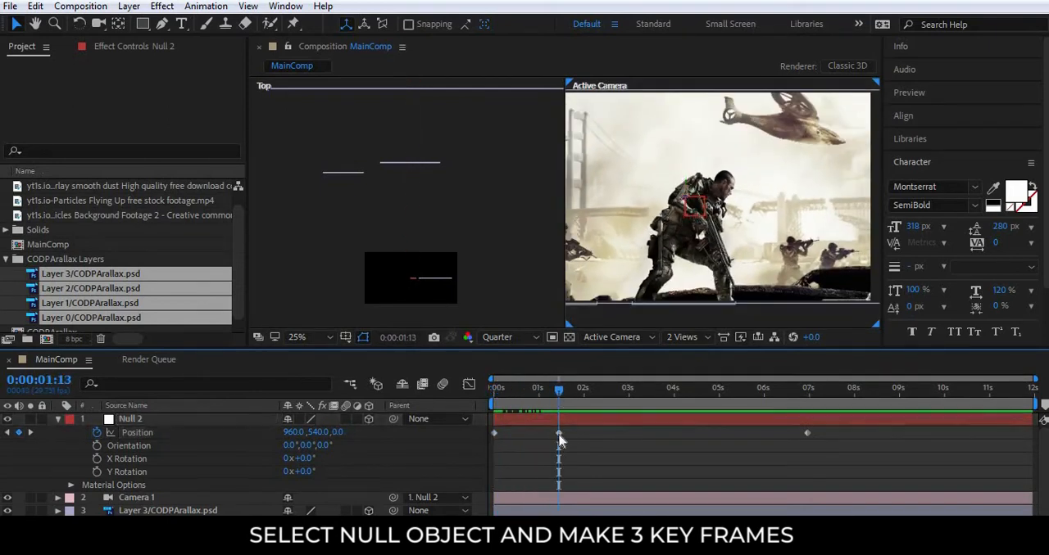
pyautogui.moveTo(337, 434); pyautogui.dragTo(918, 433)
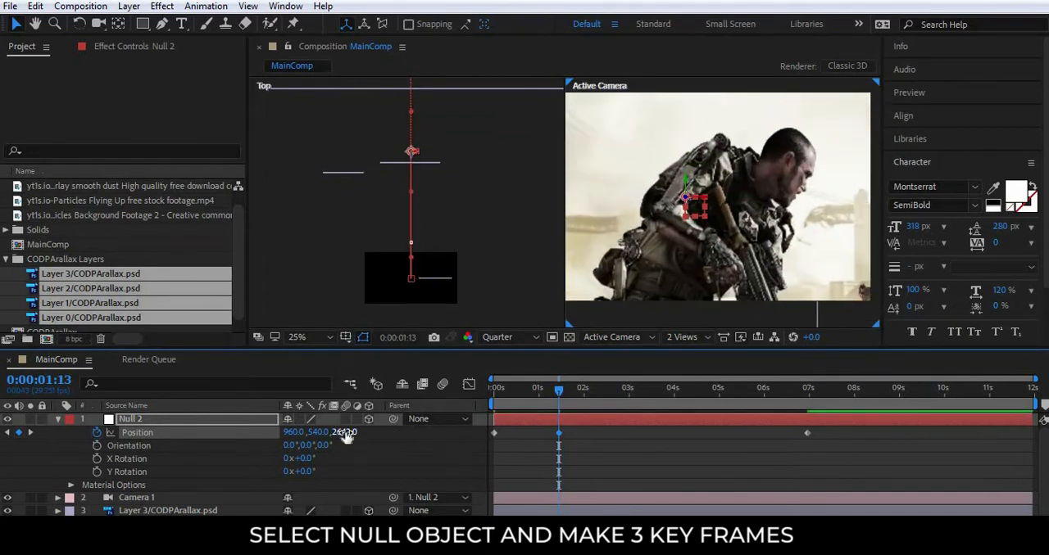
pyautogui.moveTo(346, 434)
pyautogui.mouseDown()
pyautogui.moveTo(574, 434)
pyautogui.moveTo(345, 448)
pyautogui.mouseUp()
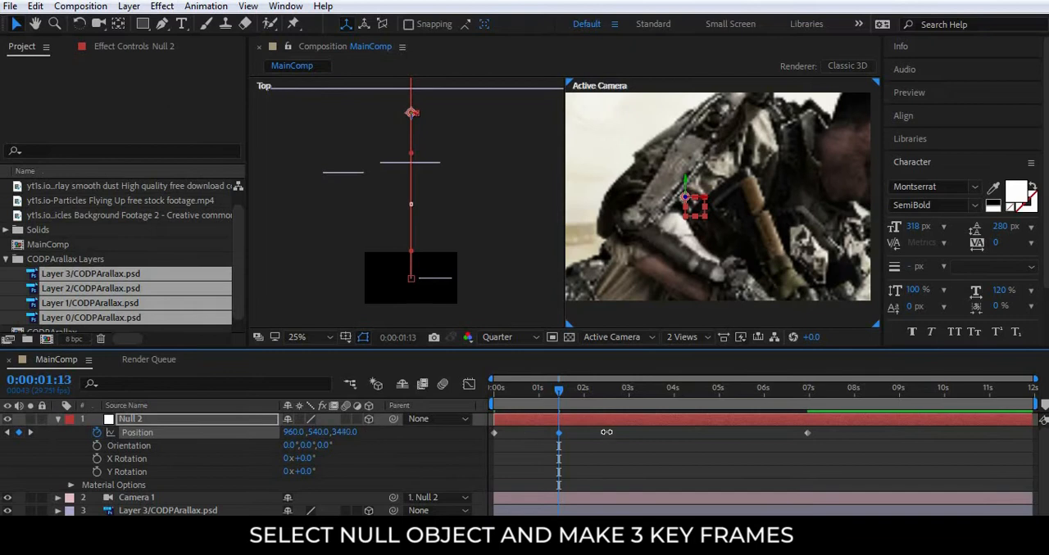
pyautogui.moveTo(607, 432); pyautogui.dragTo(965, 439)
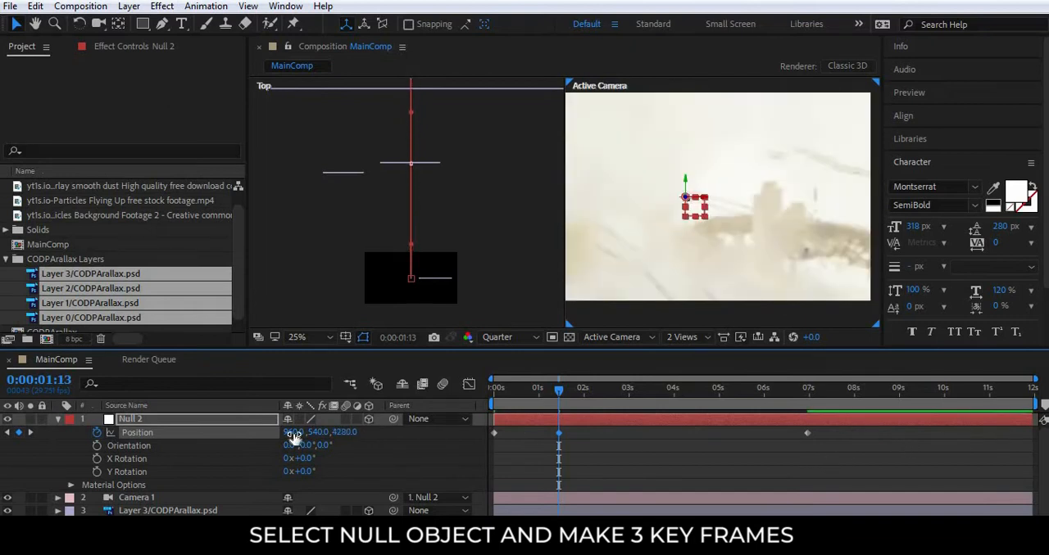
pyautogui.moveTo(477, 432); pyautogui.dragTo(731, 435)
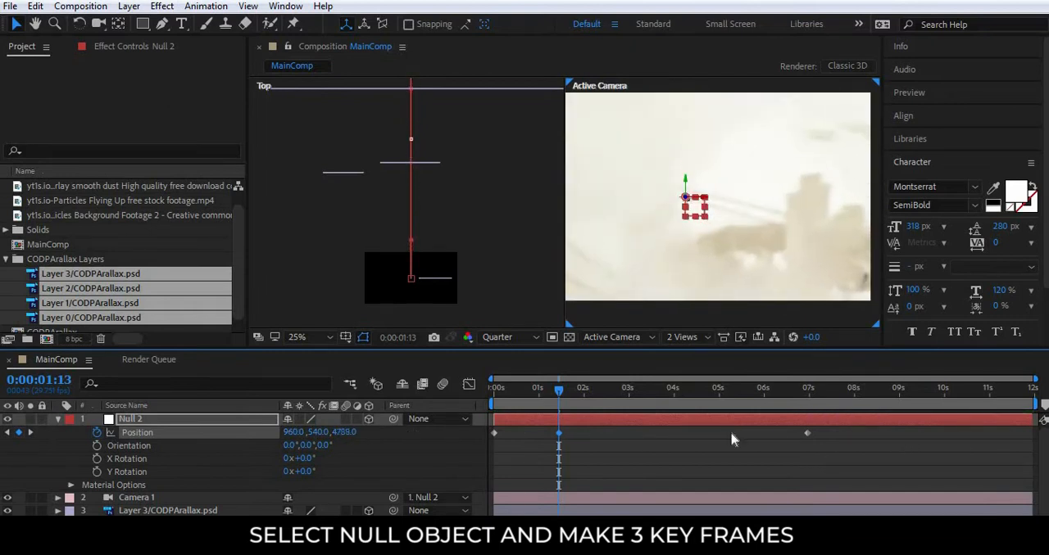
pyautogui.click(729, 442)
# Preview the null-driven camera move from the start of the composition through to about 0:00:06:22.
pyautogui.moveTo(560, 392); pyautogui.dragTo(486, 394)
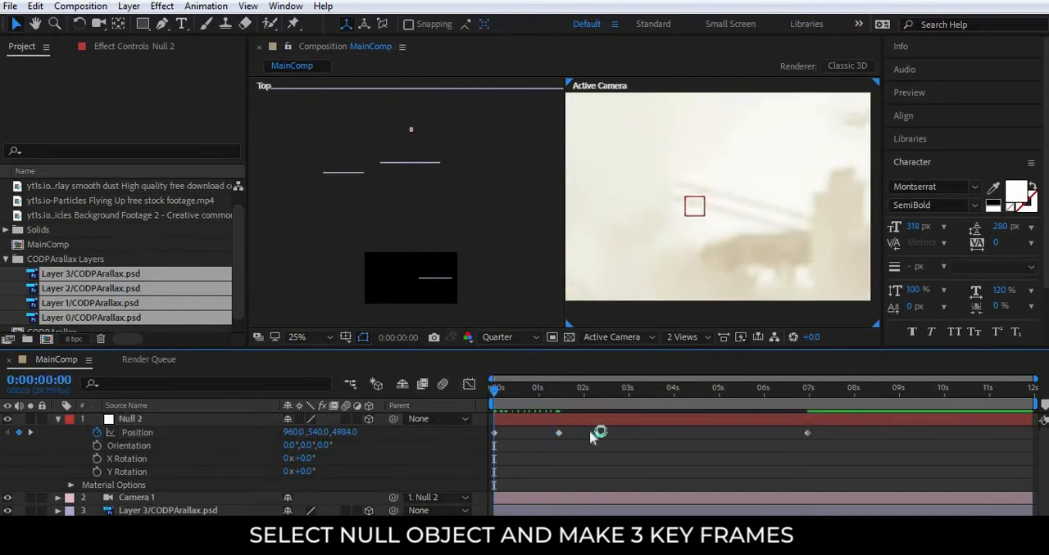
pyautogui.press('space')
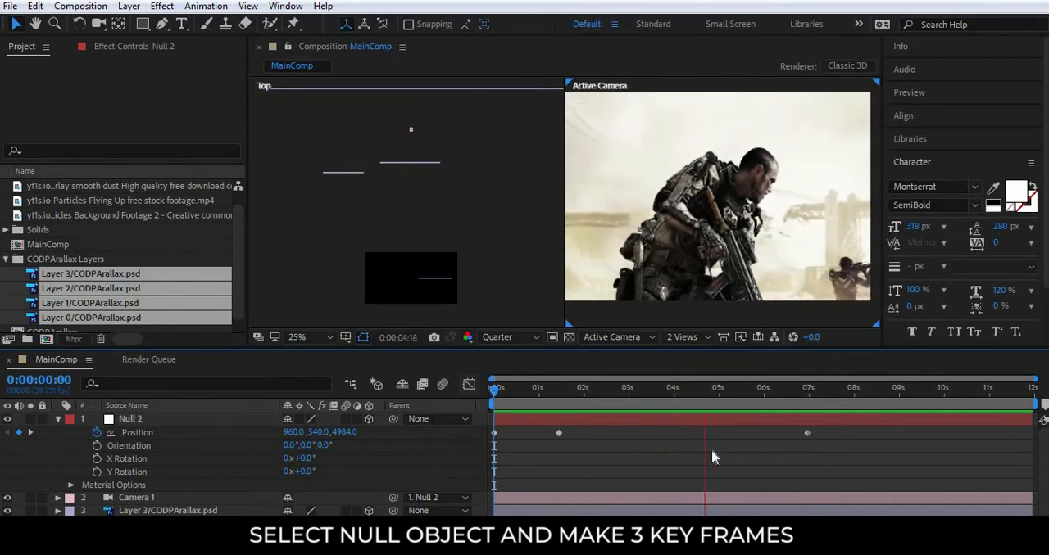
pyautogui.moveTo(495, 399); pyautogui.dragTo(798, 402)
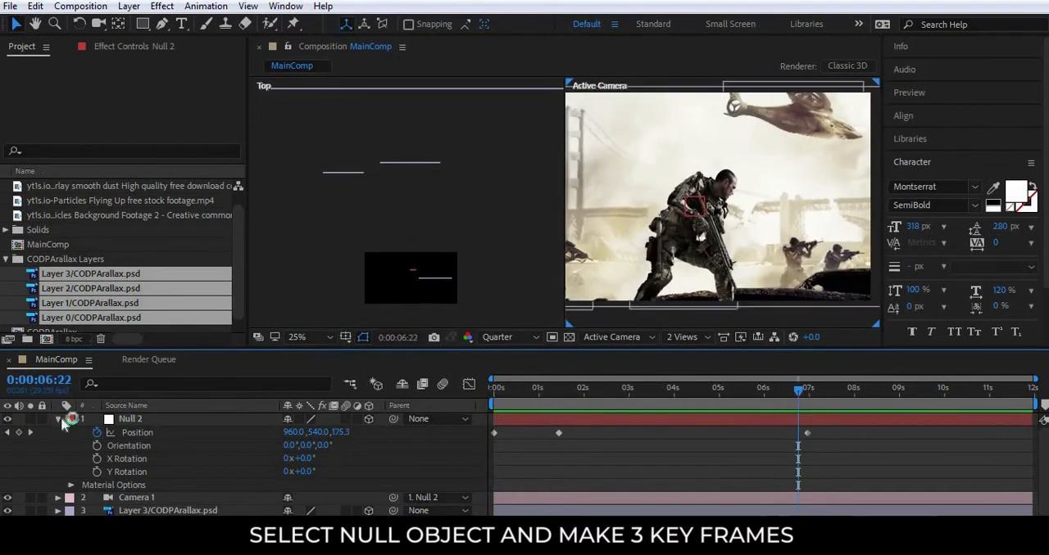
# Collapse the null's properties and switch the composition viewer to a single view.
pyautogui.click(59, 420)
pyautogui.click(693, 337)
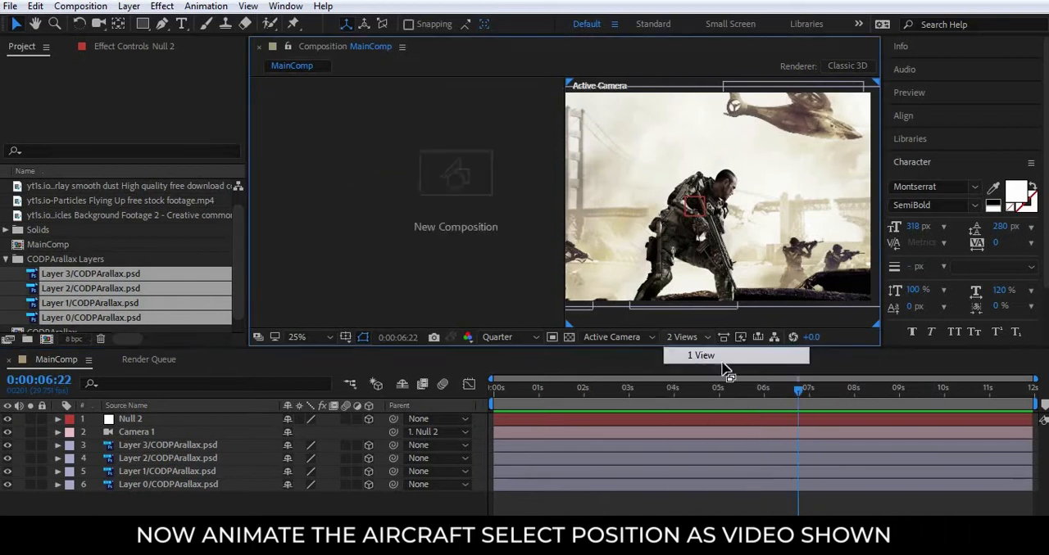
pyautogui.click(690, 352)
# Select the aircraft layer, Layer 3, at 0:00:07:01 and show only its Position property.
pyautogui.moveTo(801, 396)
pyautogui.mouseDown()
pyautogui.moveTo(627, 394)
pyautogui.moveTo(812, 389)
pyautogui.mouseUp()
pyautogui.click(201, 485)
pyautogui.click(205, 471)
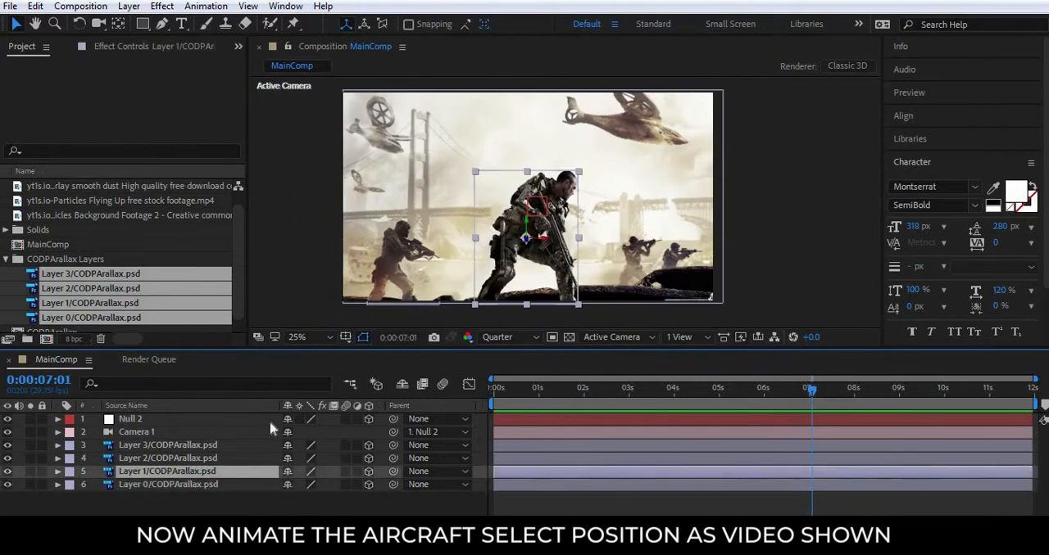
pyautogui.click(204, 448)
pyautogui.press('p')
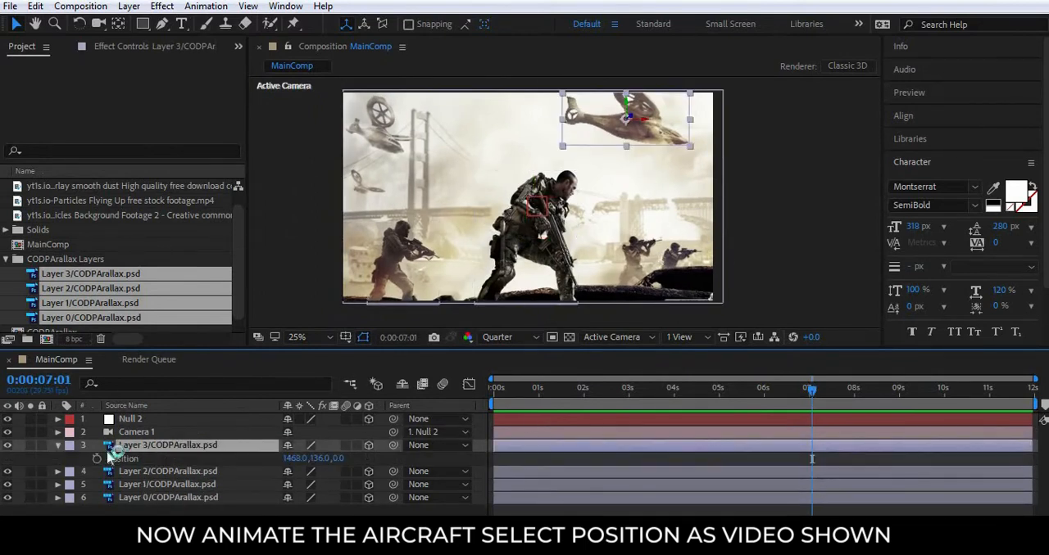
# Try to lower the aircraft at 0:00:05:13, undo the move and remove the layer's Position keyframe.
pyautogui.moveTo(811, 391); pyautogui.dragTo(721, 391)
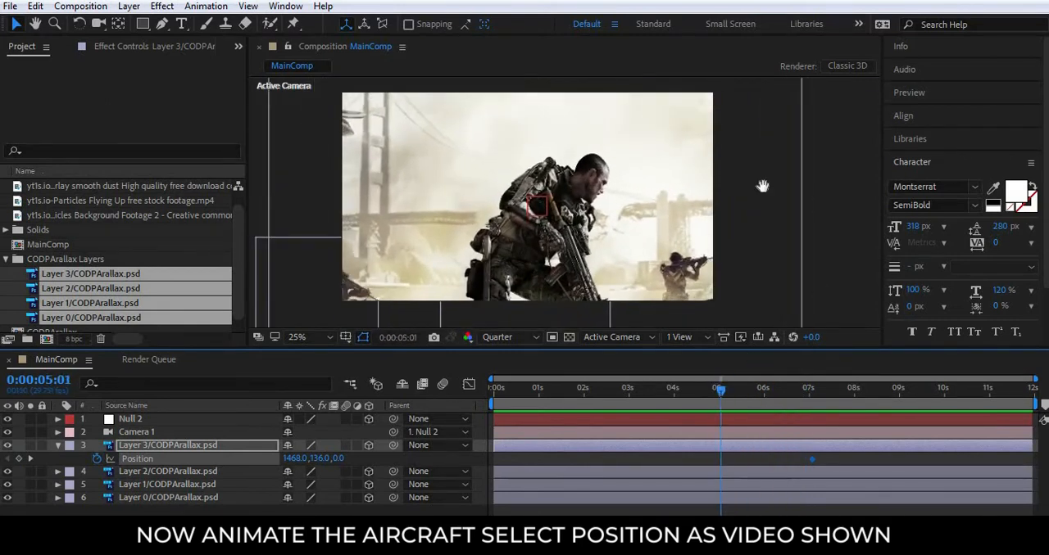
pyautogui.moveTo(751, 198); pyautogui.dragTo(761, 276)
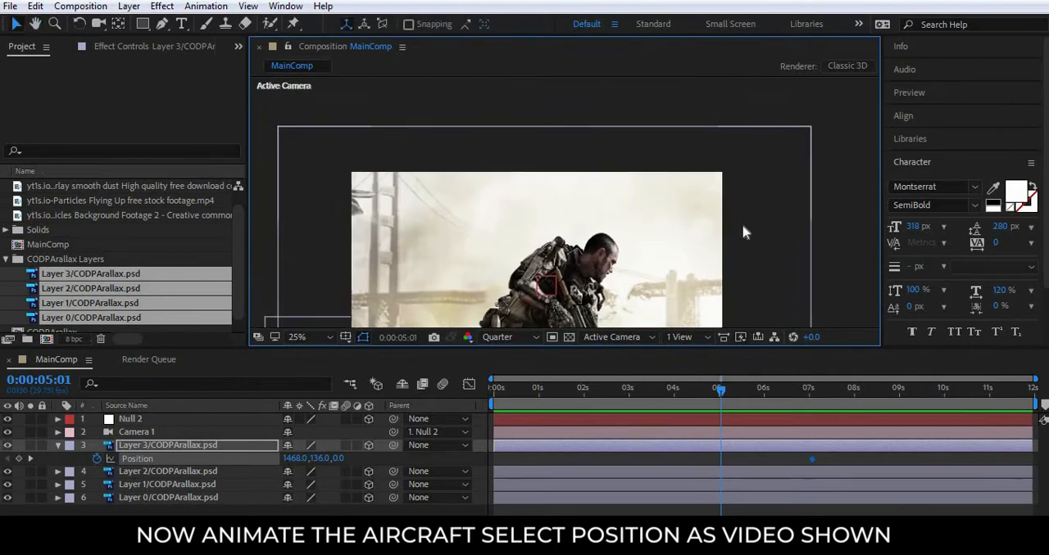
pyautogui.scroll(-1, 743, 233)
pyautogui.click(762, 446)
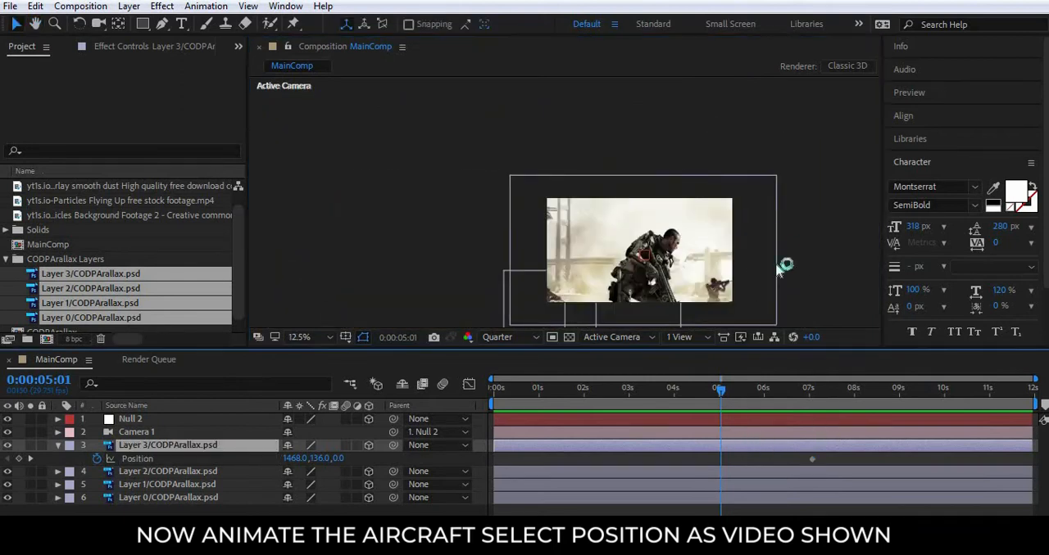
pyautogui.moveTo(721, 397); pyautogui.dragTo(740, 392)
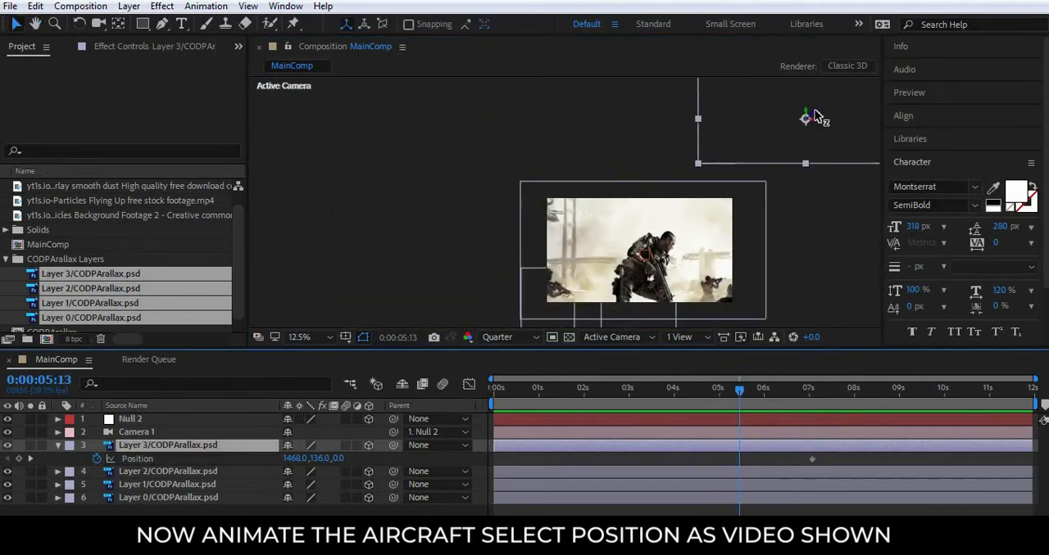
pyautogui.moveTo(814, 114); pyautogui.dragTo(803, 143)
pyautogui.hotkey('ctrl', 'z')
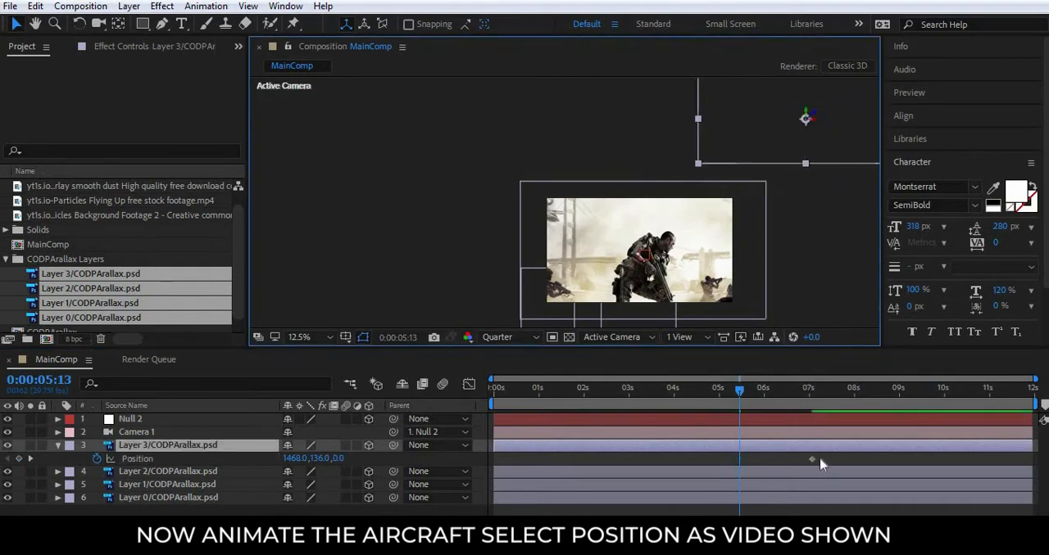
pyautogui.click(812, 460)
pyautogui.click(219, 447)
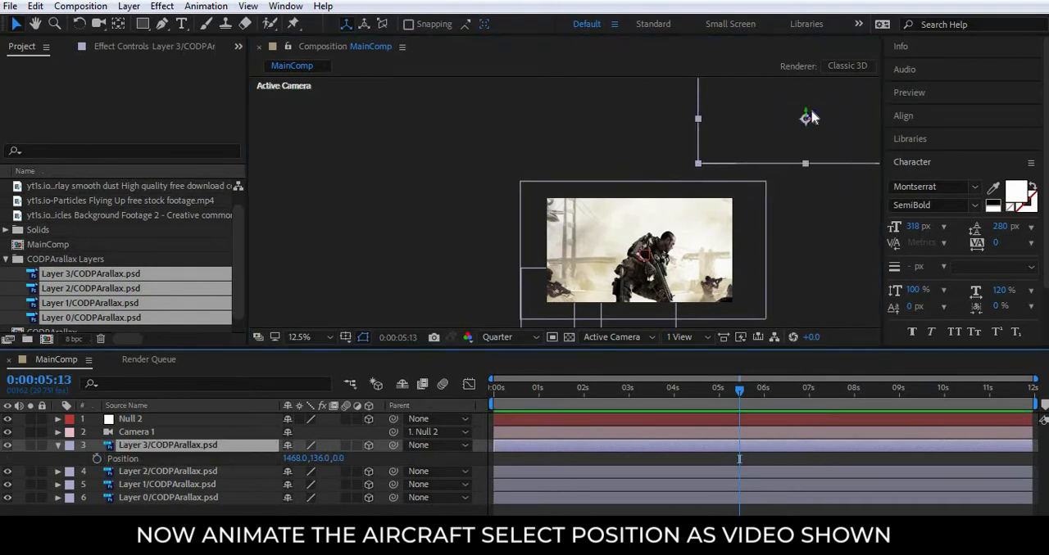
# Reposition the aircraft on Layer 3 at the upper edge of the scene, with Position 1468, 128, 17.7.
pyautogui.moveTo(813, 117); pyautogui.dragTo(799, 171)
pyautogui.press('space')
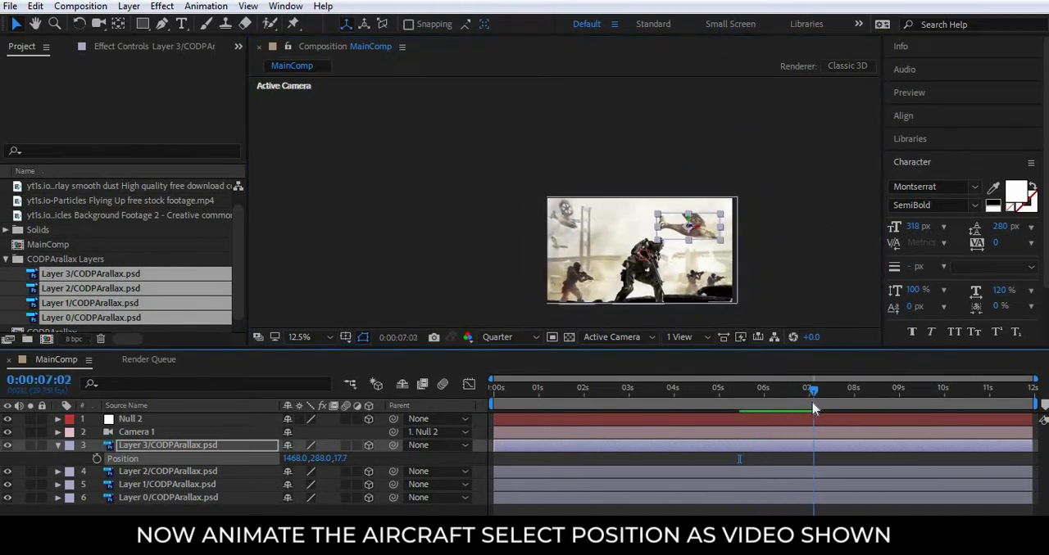
pyautogui.moveTo(811, 402); pyautogui.dragTo(809, 402)
pyautogui.scroll(1, 748, 218)
pyautogui.moveTo(630, 208); pyautogui.dragTo(631, 176)
# Keyframe the aircraft's Position at 0:00:07:00 and again at 0:00:09:01 with a higher X value, and preview the drift.
pyautogui.moveTo(811, 393); pyautogui.dragTo(810, 414)
pyautogui.click(97, 459)
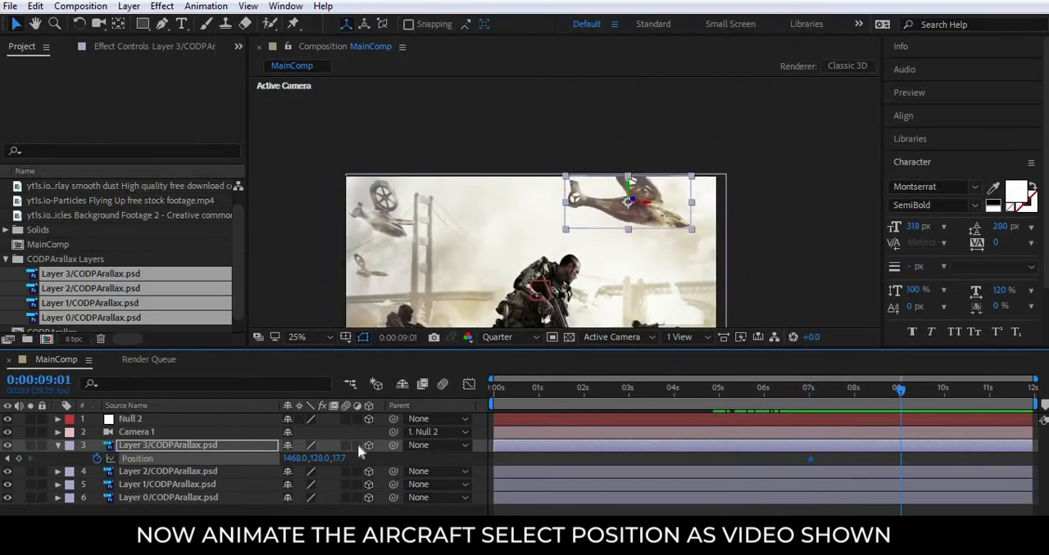
pyautogui.moveTo(295, 463); pyautogui.dragTo(392, 464)
pyautogui.moveTo(895, 397); pyautogui.dragTo(730, 391)
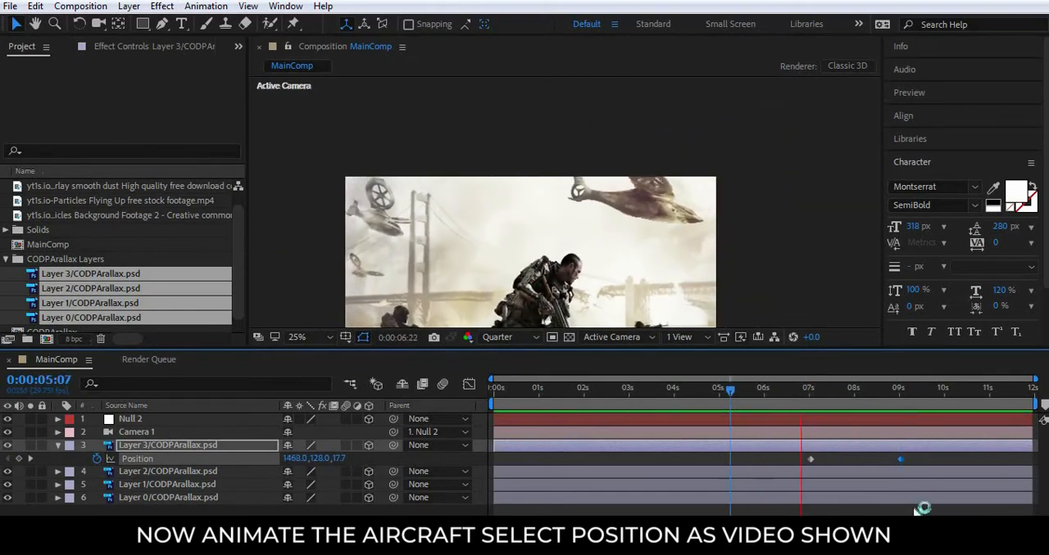
pyautogui.moveTo(743, 395); pyautogui.dragTo(863, 399)
# Frame the main soldier closely, select his layer, Layer 1, and set the current time to about 0:00:07:00.
pyautogui.press('space')
pyautogui.moveTo(628, 239); pyautogui.dragTo(645, 158)
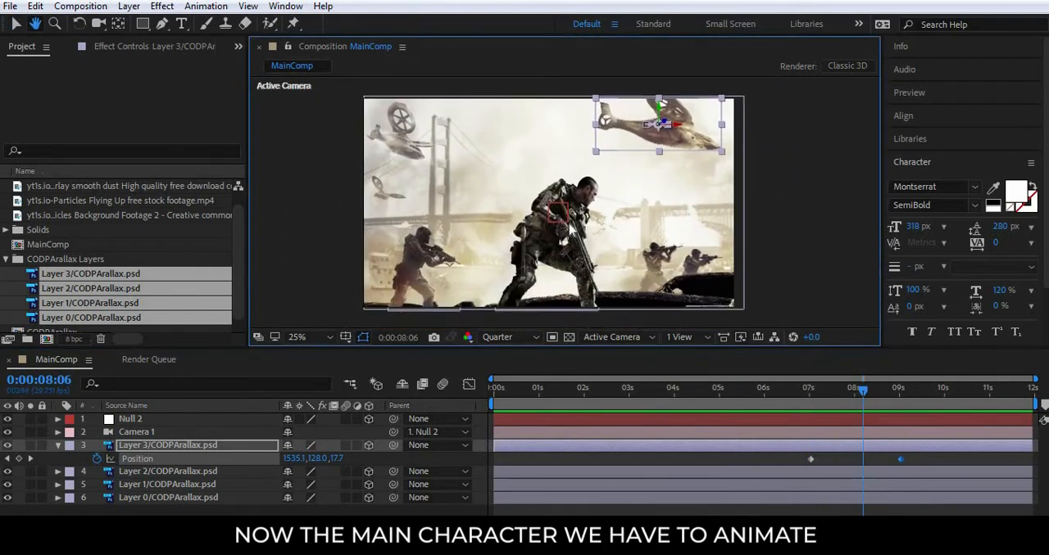
pyautogui.scroll(2, 583, 215)
pyautogui.click(567, 222)
pyautogui.click(567, 257)
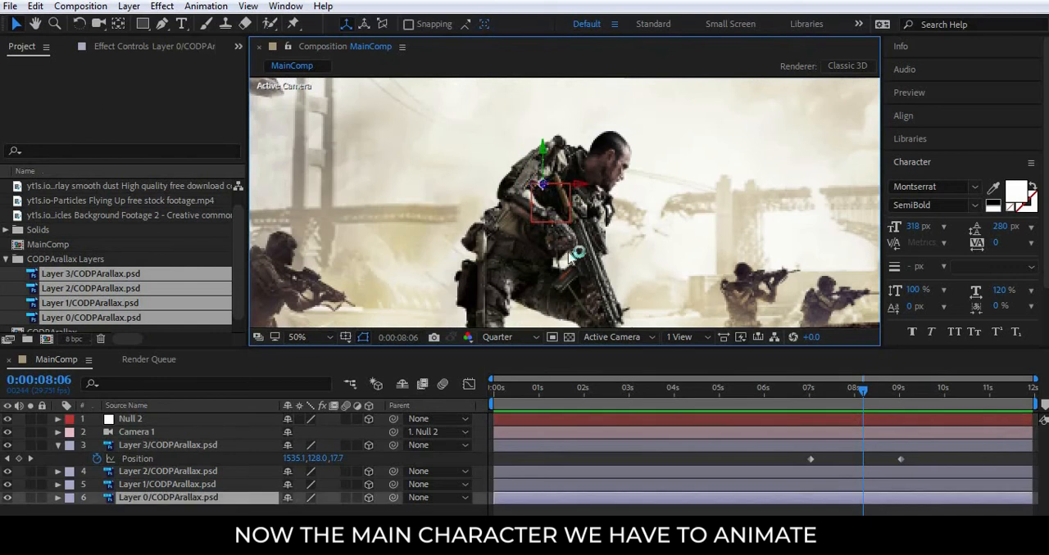
pyautogui.click(162, 486)
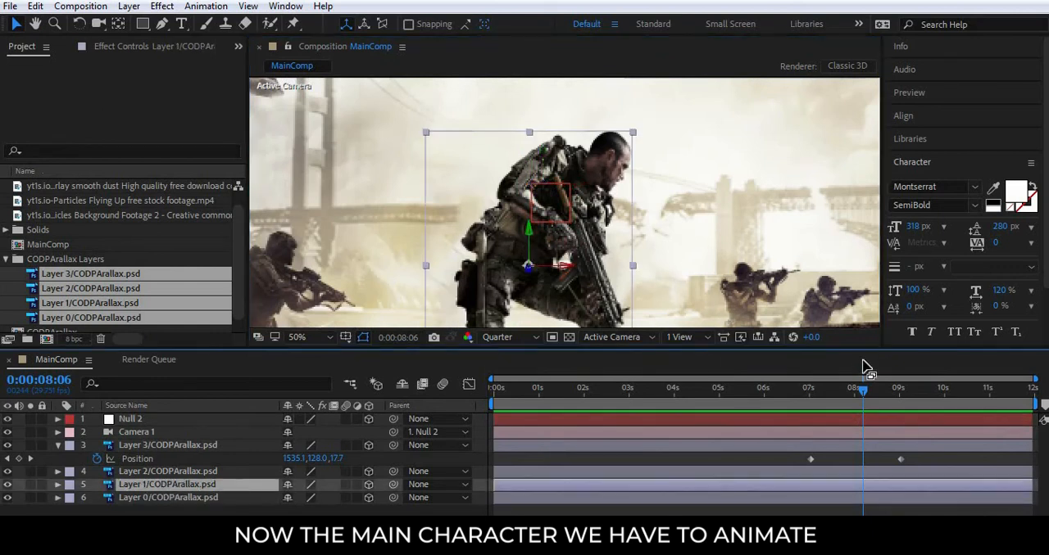
pyautogui.moveTo(837, 399); pyautogui.dragTo(814, 392)
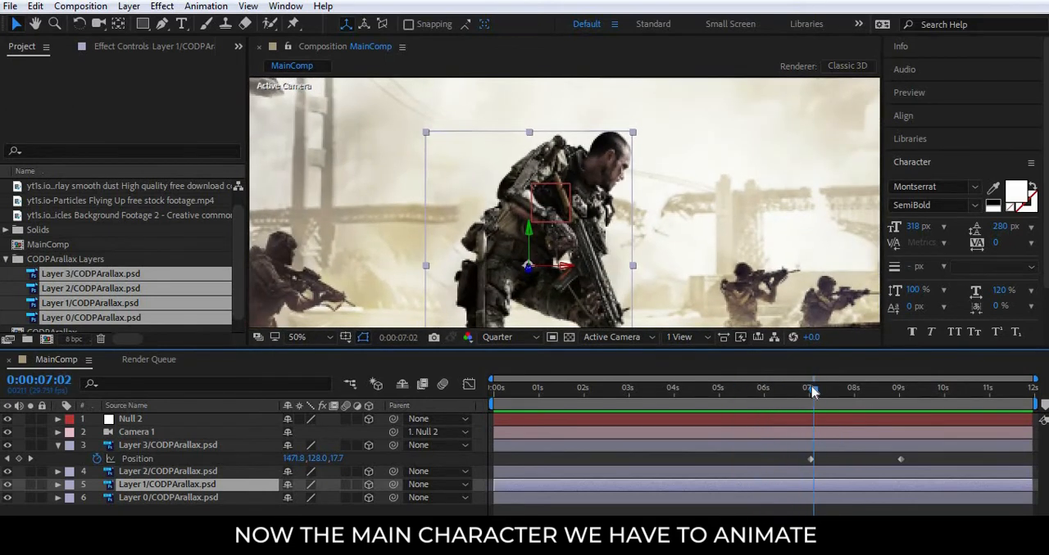
# Try posing the main soldier at 0:00:07:00 with Puppet pins on his head, arms, hip and legs.
pyautogui.click(293, 23)
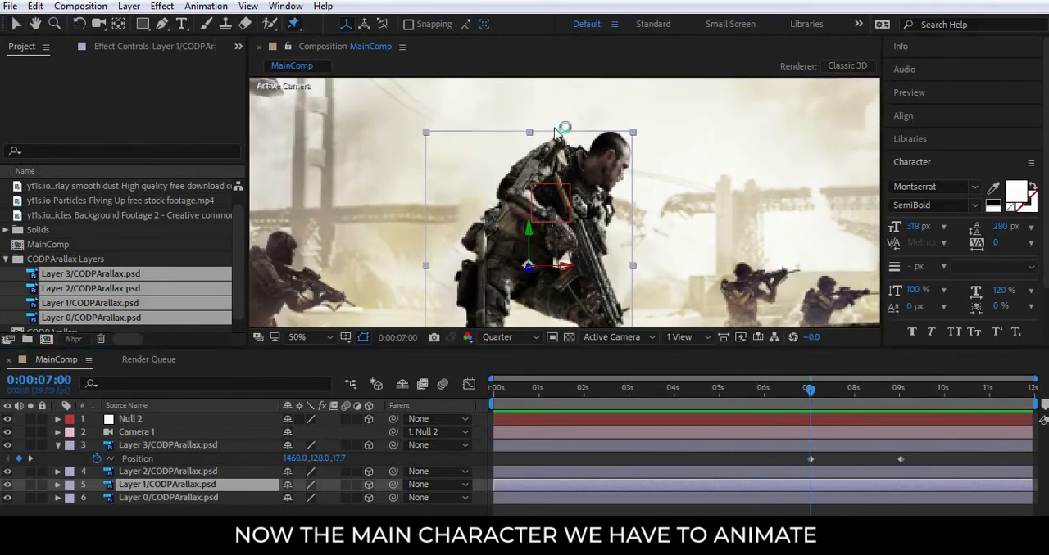
pyautogui.click(604, 157)
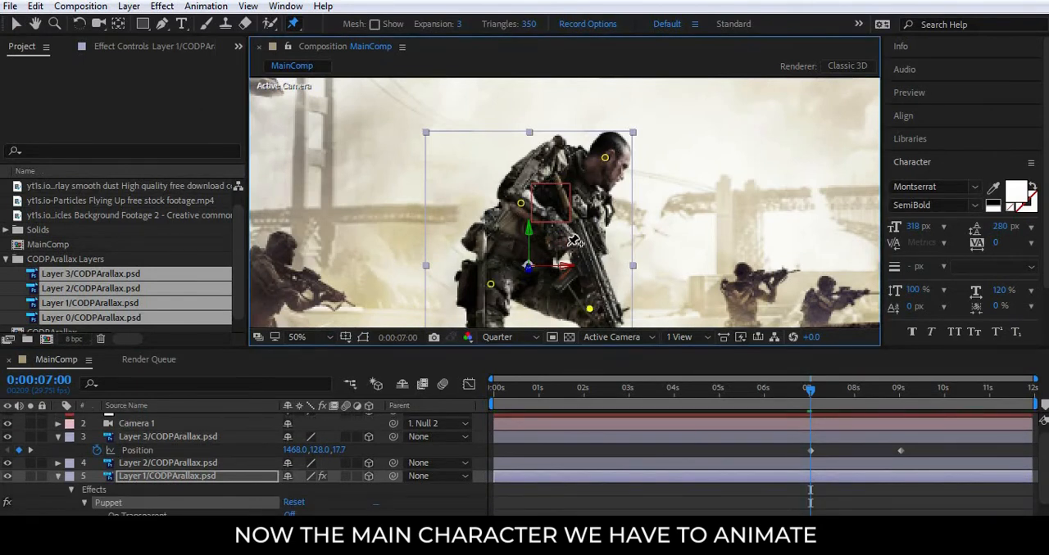
pyautogui.press('v')
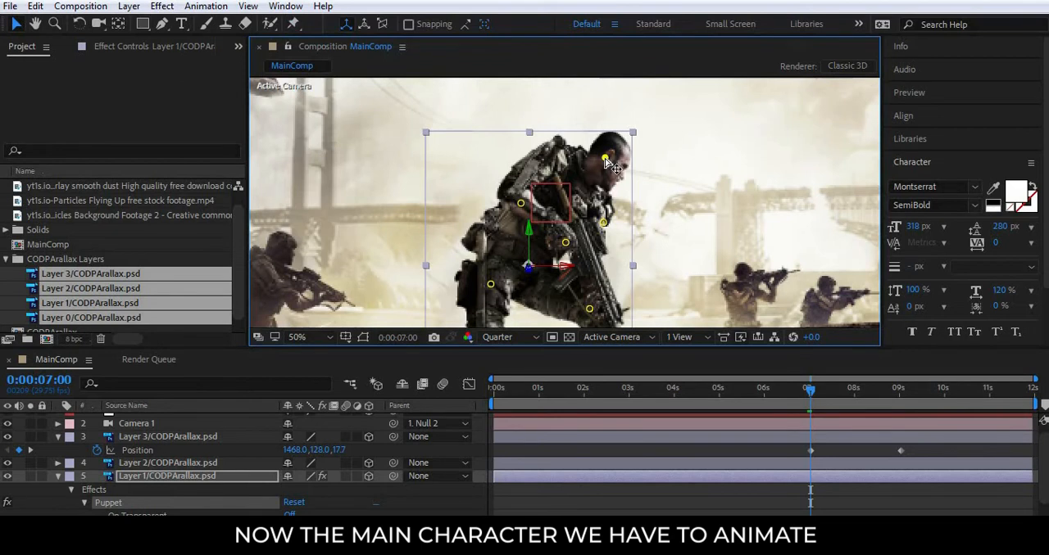
pyautogui.moveTo(607, 160); pyautogui.dragTo(597, 154)
pyautogui.moveTo(520, 205); pyautogui.dragTo(519, 213)
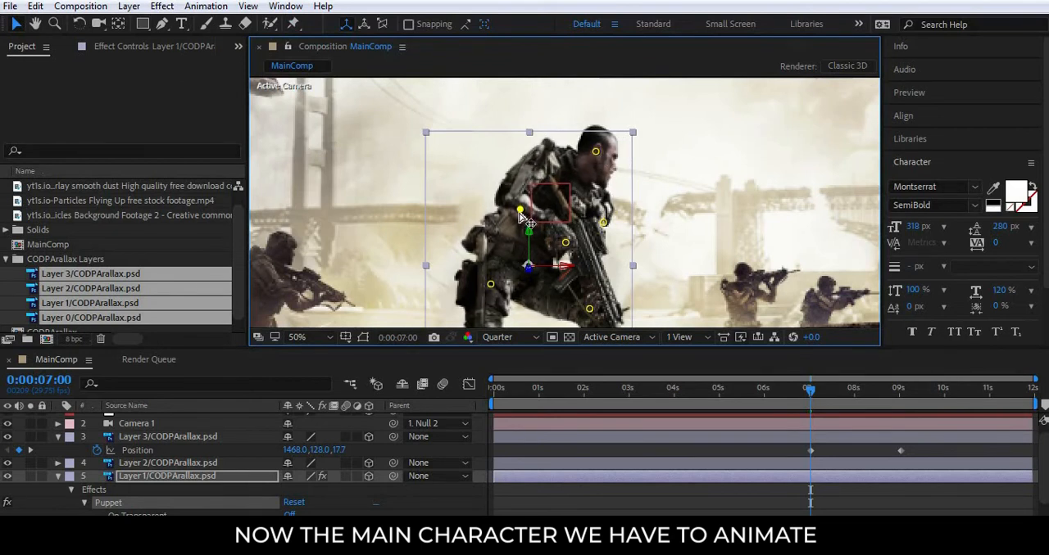
pyautogui.moveTo(490, 285); pyautogui.dragTo(490, 290)
pyautogui.moveTo(564, 239); pyautogui.dragTo(566, 235)
pyautogui.moveTo(590, 313); pyautogui.dragTo(591, 302)
pyautogui.moveTo(566, 236); pyautogui.dragTo(568, 243)
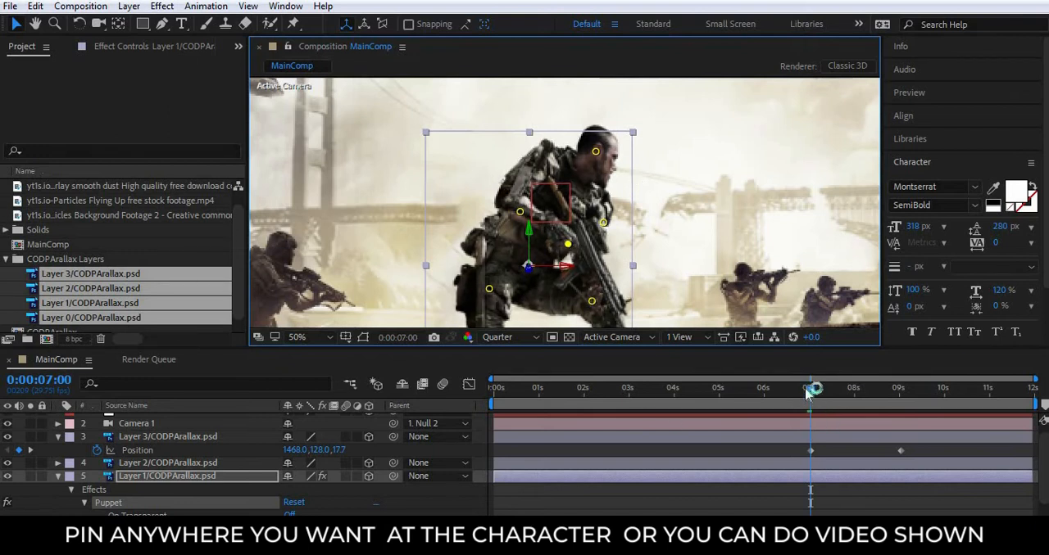
pyautogui.moveTo(807, 393)
pyautogui.mouseDown()
pyautogui.moveTo(780, 387)
pyautogui.moveTo(842, 388)
pyautogui.moveTo(799, 390)
pyautogui.moveTo(817, 398)
pyautogui.mouseUp()
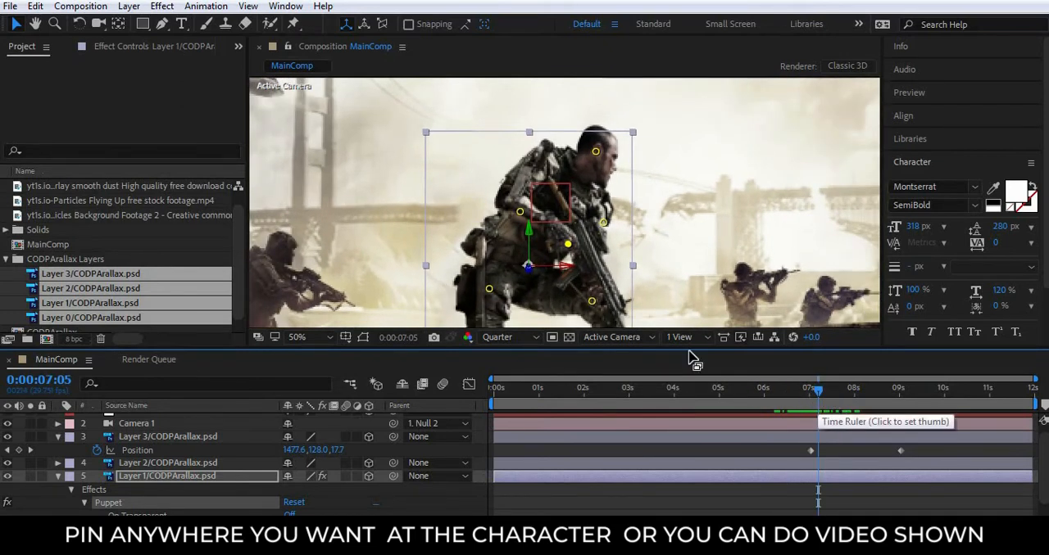
pyautogui.press('j')
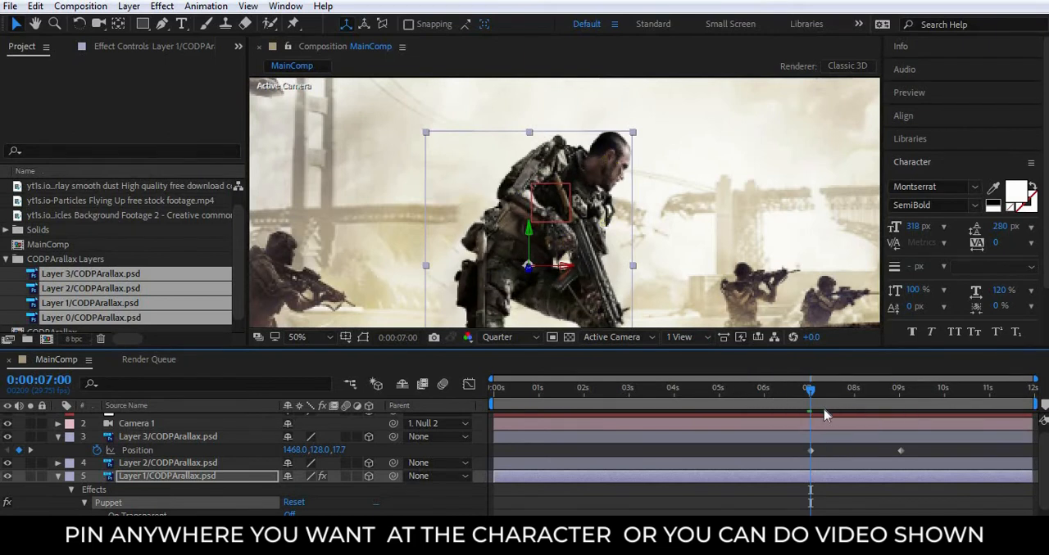
# Place Puppet pins on the main soldier's head, shoulder, torso, arms and legs at 0:00:07:01, and advance to 0:00:07:28.
pyautogui.moveTo(825, 395); pyautogui.dragTo(817, 395)
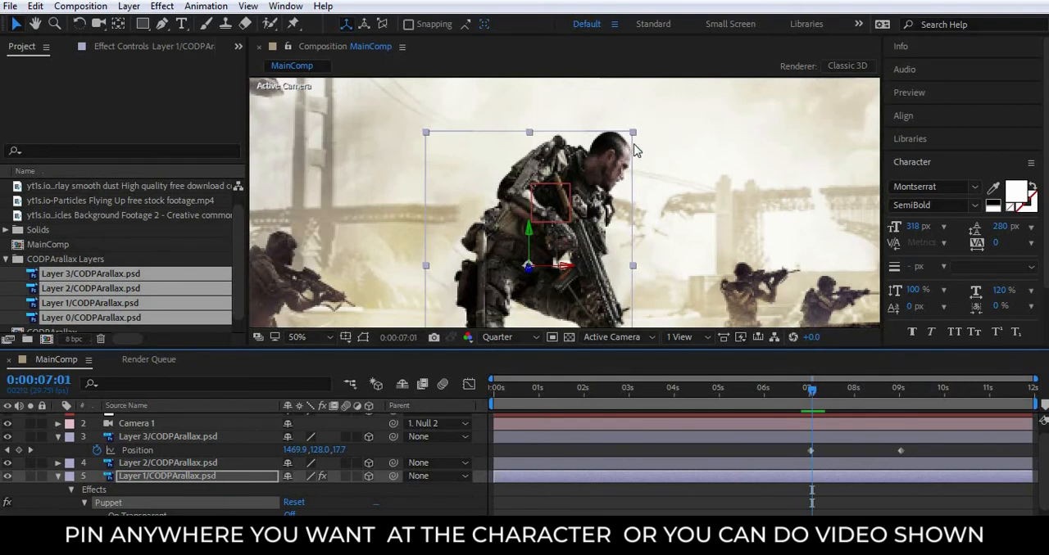
pyautogui.click(292, 23)
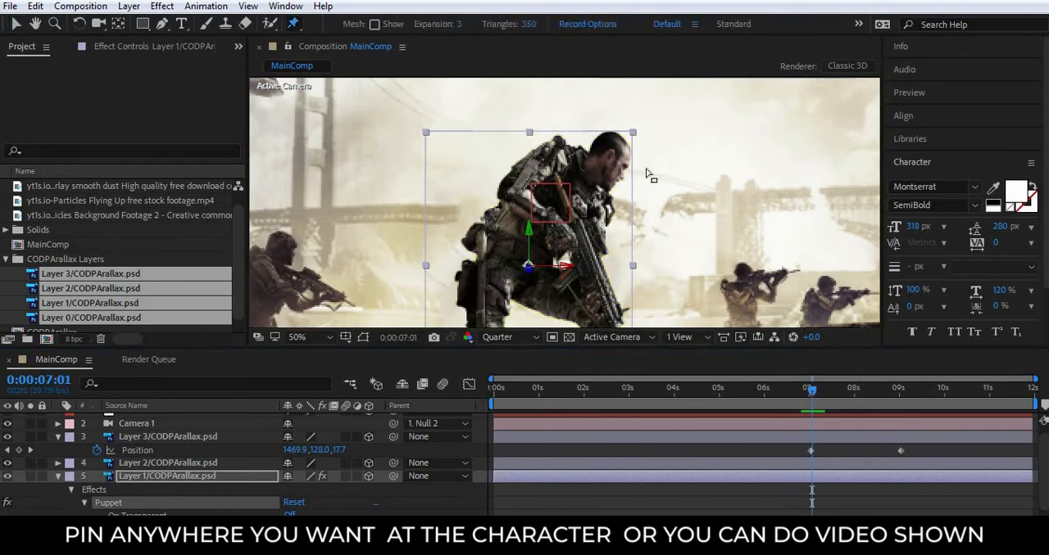
pyautogui.click(605, 162)
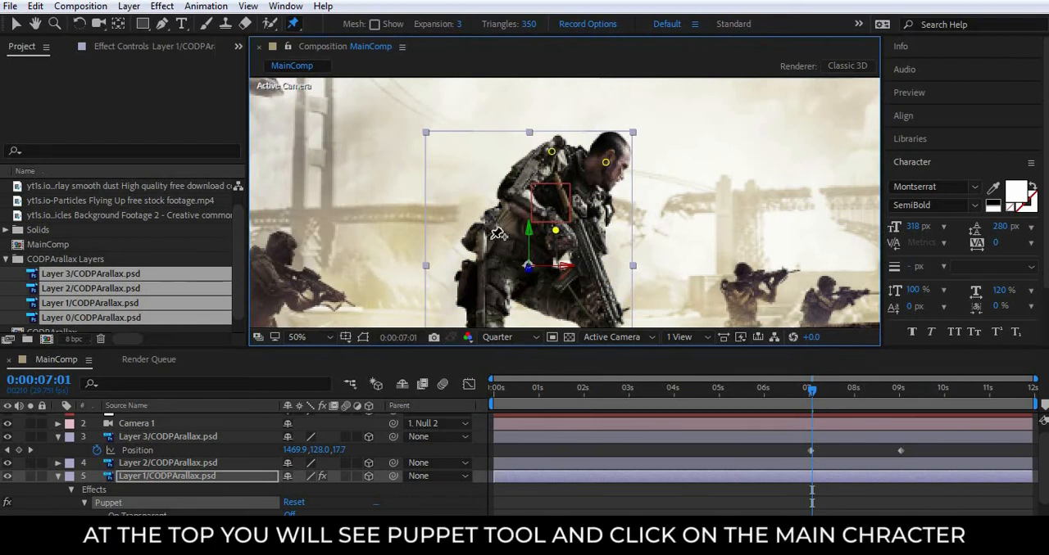
pyautogui.press('space')
pyautogui.moveTo(637, 273); pyautogui.dragTo(662, 227)
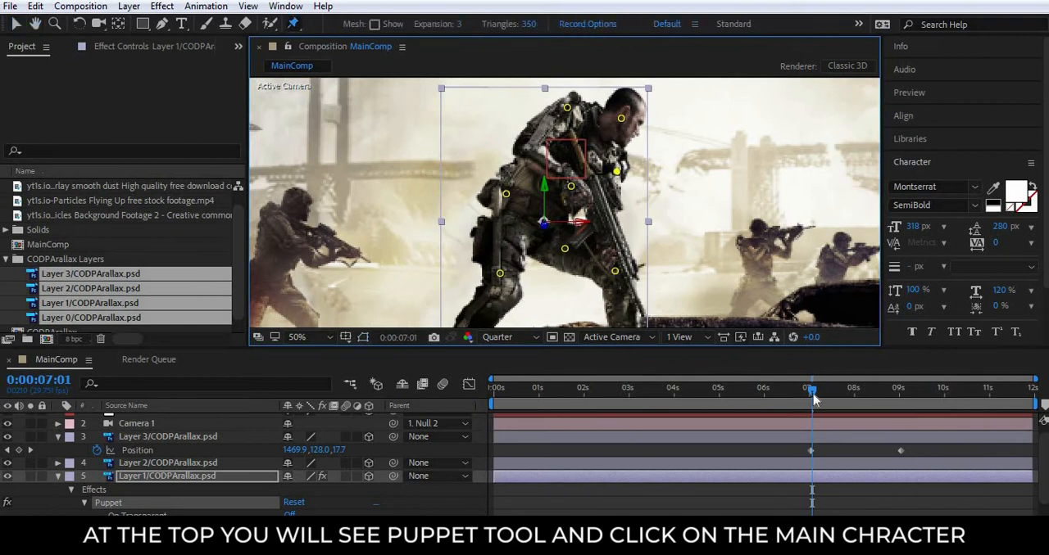
pyautogui.moveTo(812, 397); pyautogui.dragTo(852, 396)
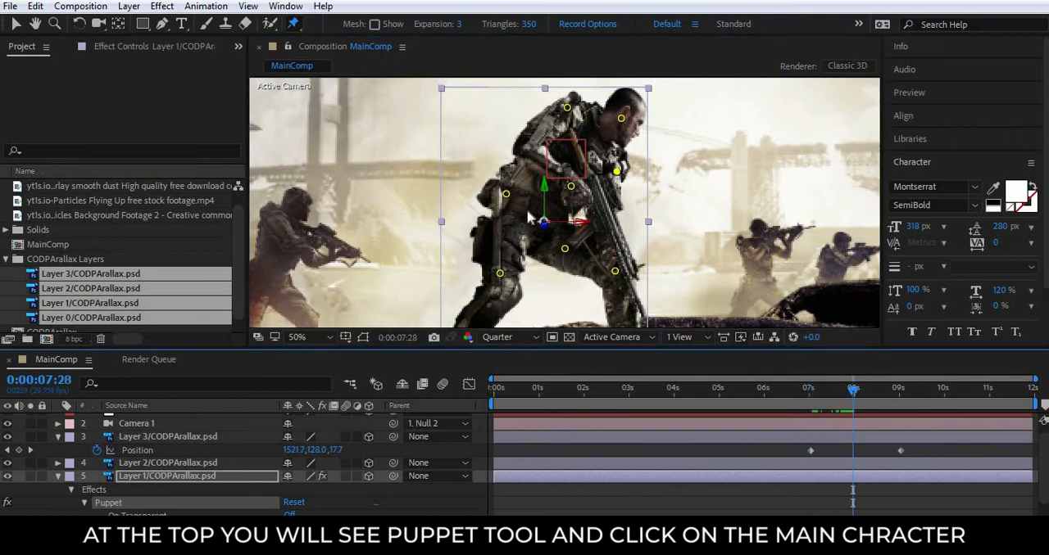
# Shift the Puppet pins on the main soldier's head, hip, torso and legs slightly at 0:00:07:28 to change his pose.
pyautogui.moveTo(621, 120)
pyautogui.mouseDown()
pyautogui.moveTo(563, 108)
pyautogui.moveTo(623, 117)
pyautogui.mouseUp()
pyautogui.moveTo(510, 201); pyautogui.dragTo(512, 205)
pyautogui.moveTo(501, 275); pyautogui.dragTo(502, 277)
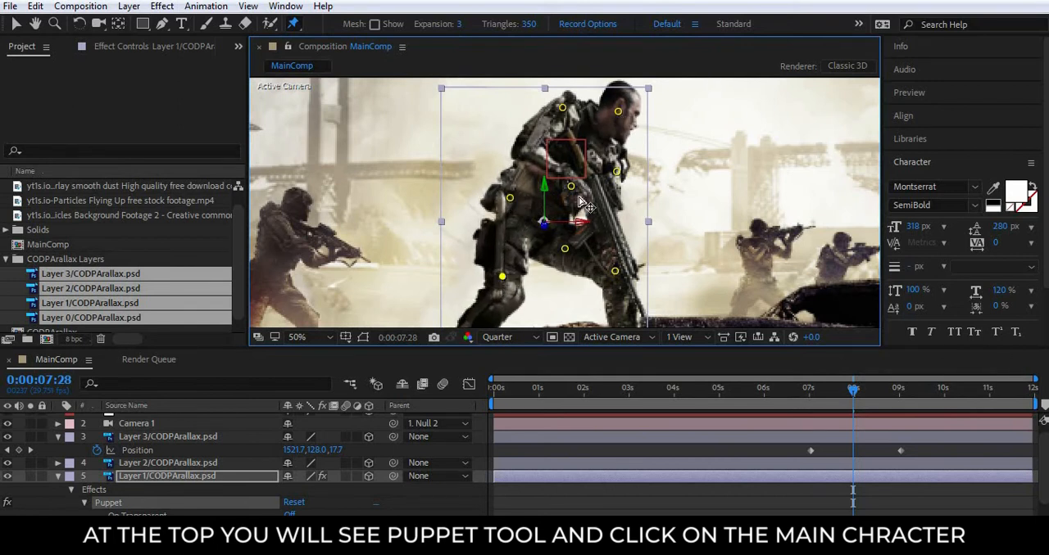
pyautogui.moveTo(572, 188); pyautogui.dragTo(571, 185)
pyautogui.moveTo(566, 250); pyautogui.dragTo(561, 245)
pyautogui.moveTo(612, 272); pyautogui.dragTo(608, 267)
# Scrub the timeline to review the soldier's pose change, ending at 0:00:07:01 with the Selection tool active and the full frame in view.
pyautogui.moveTo(855, 394); pyautogui.dragTo(760, 399)
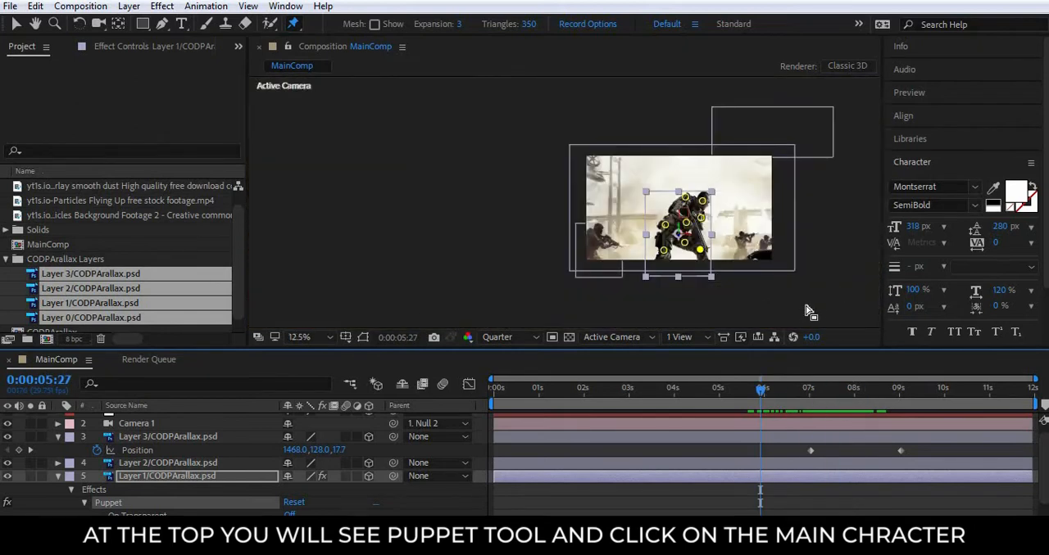
pyautogui.press('v')
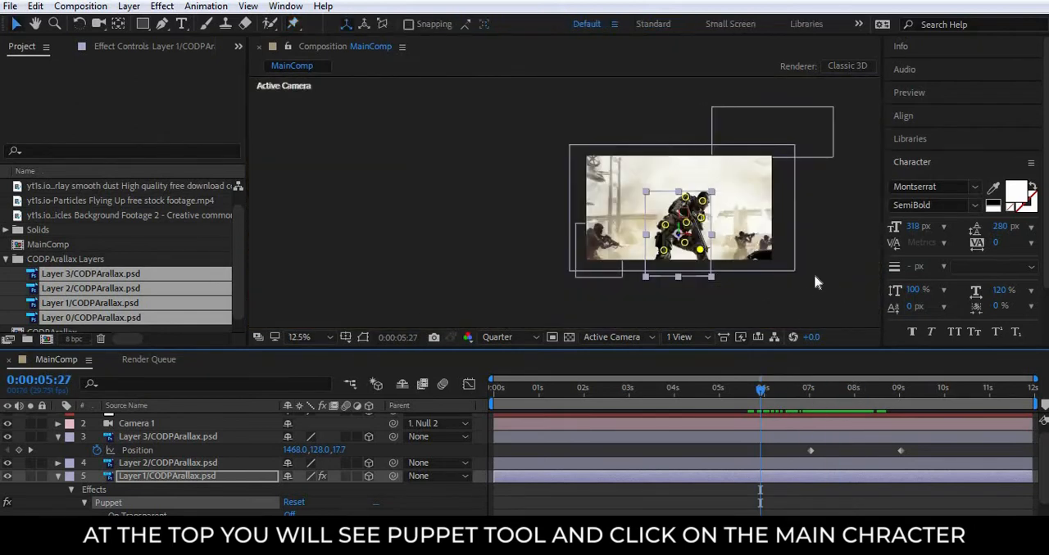
pyautogui.scroll(2, 819, 273)
pyautogui.moveTo(762, 390); pyautogui.dragTo(811, 391)
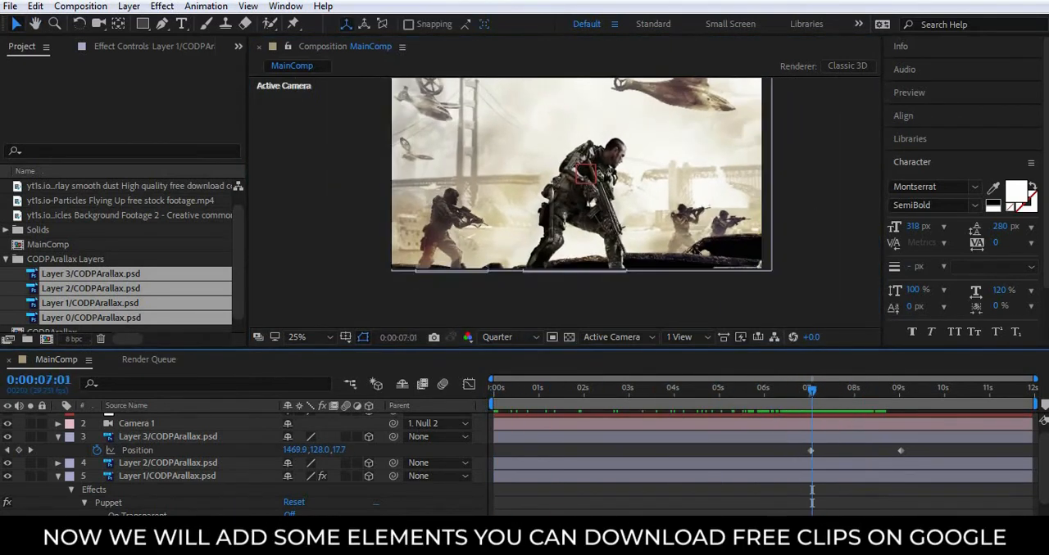
# Collapse the Puppet properties of Layer 1 and the CODPArallax Layers folder.
pyautogui.click(59, 476)
pyautogui.click(190, 245)
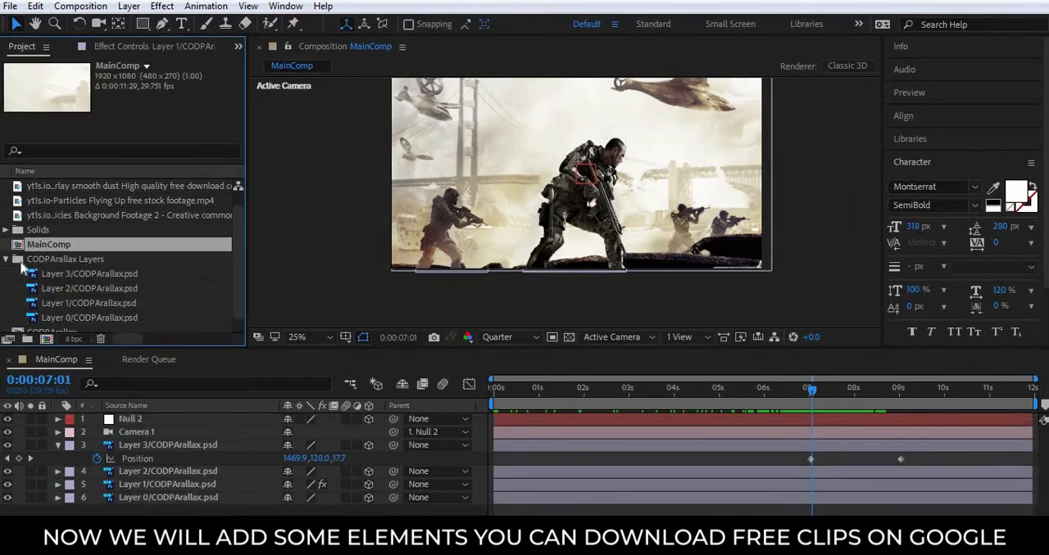
pyautogui.click(7, 259)
pyautogui.click(50, 288)
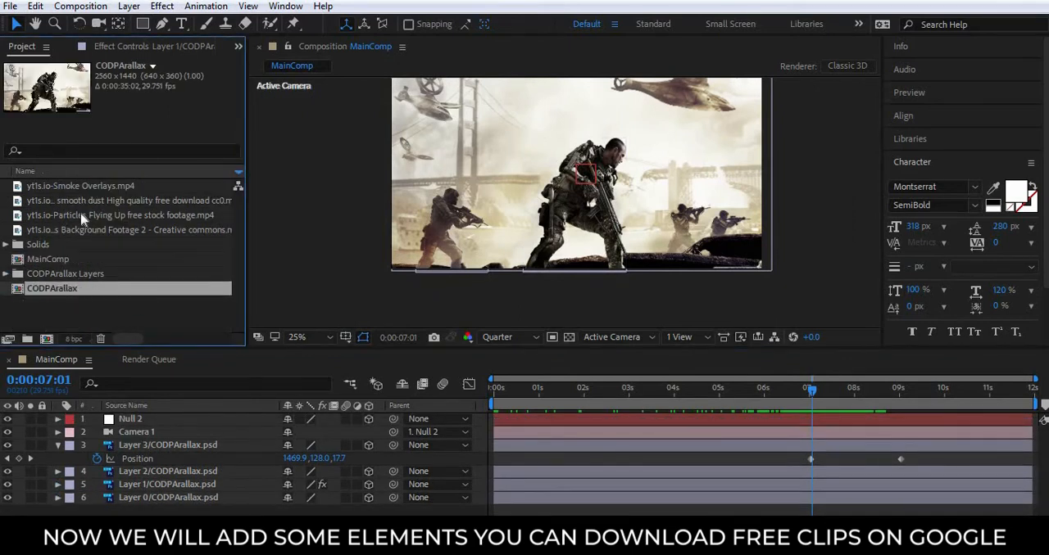
# Add the Particles Flying Up clip to MainComp below Camera 1 as a 3D layer and scale it to 162%.
pyautogui.click(123, 215)
pyautogui.click(118, 201)
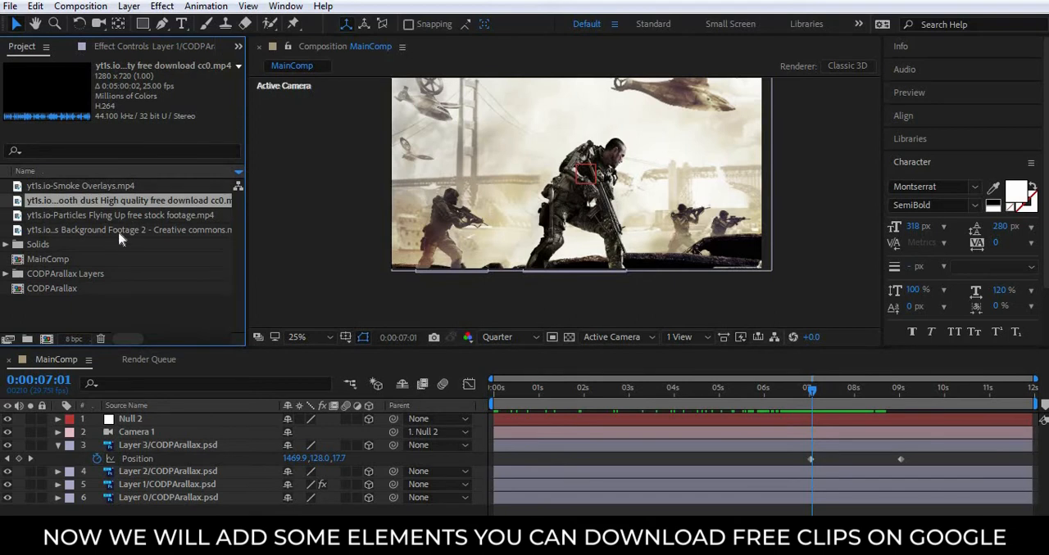
pyautogui.click(118, 230)
pyautogui.click(79, 217)
pyautogui.moveTo(232, 303); pyautogui.dragTo(159, 437)
pyautogui.press('s')
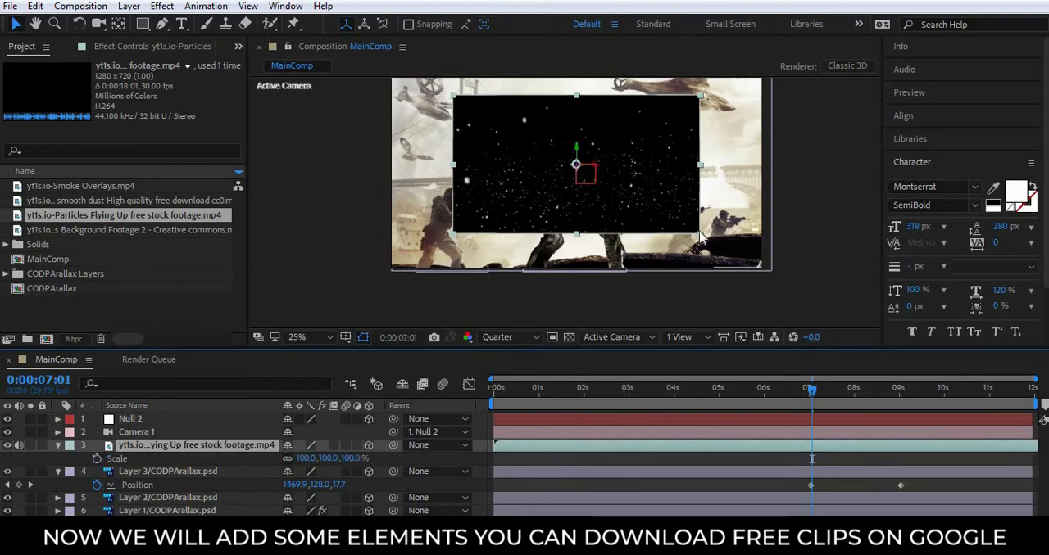
pyautogui.moveTo(346, 462); pyautogui.dragTo(390, 462)
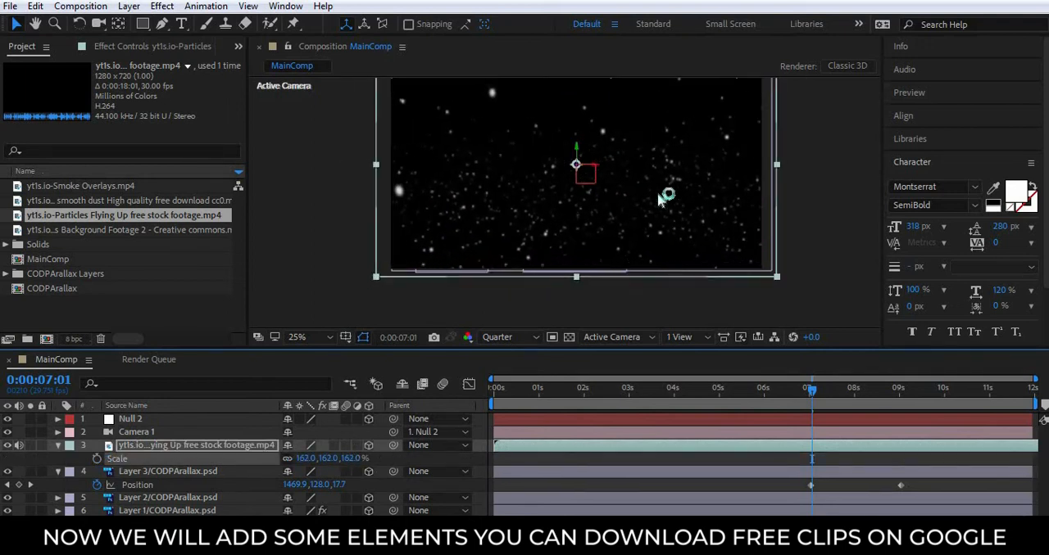
# In a two-view layout, push the particles layer back in depth between the soldiers and the background and scale it to 429%.
pyautogui.click(685, 338)
pyautogui.click(707, 369)
pyautogui.moveTo(411, 281); pyautogui.dragTo(414, 137)
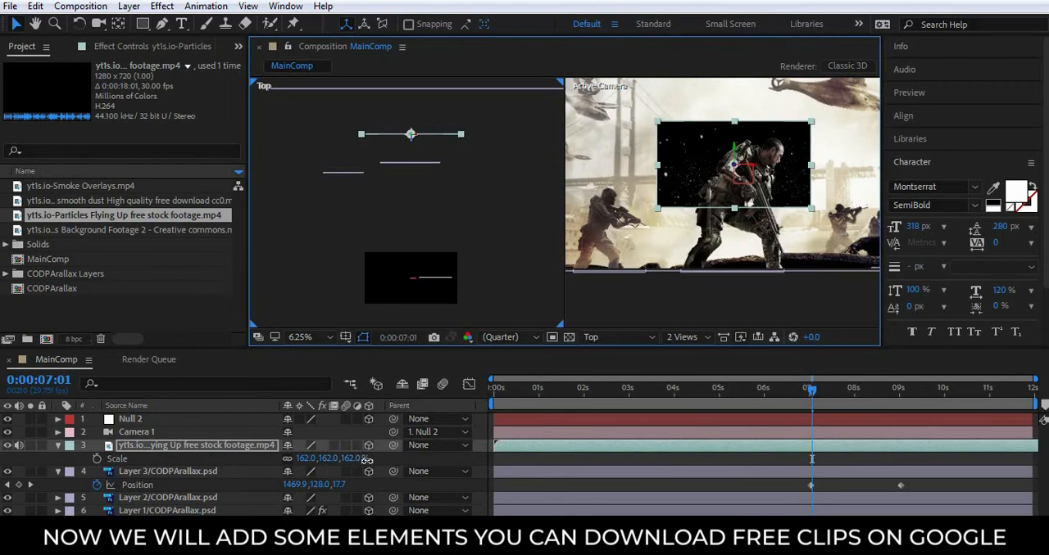
pyautogui.moveTo(366, 460); pyautogui.dragTo(555, 456)
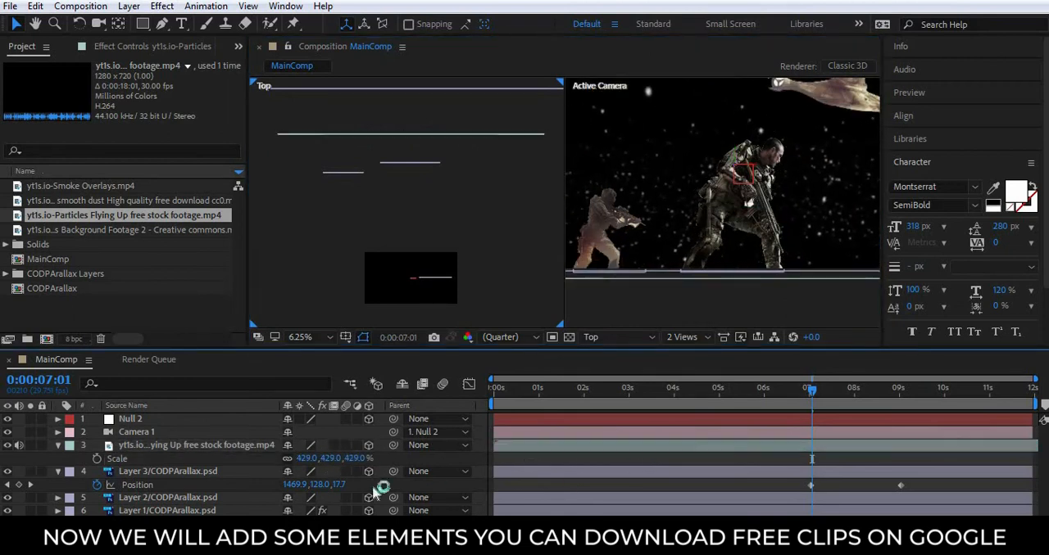
# Set the particles layer's blending mode to Screen.
pyautogui.press('F4')
pyautogui.click(346, 444)
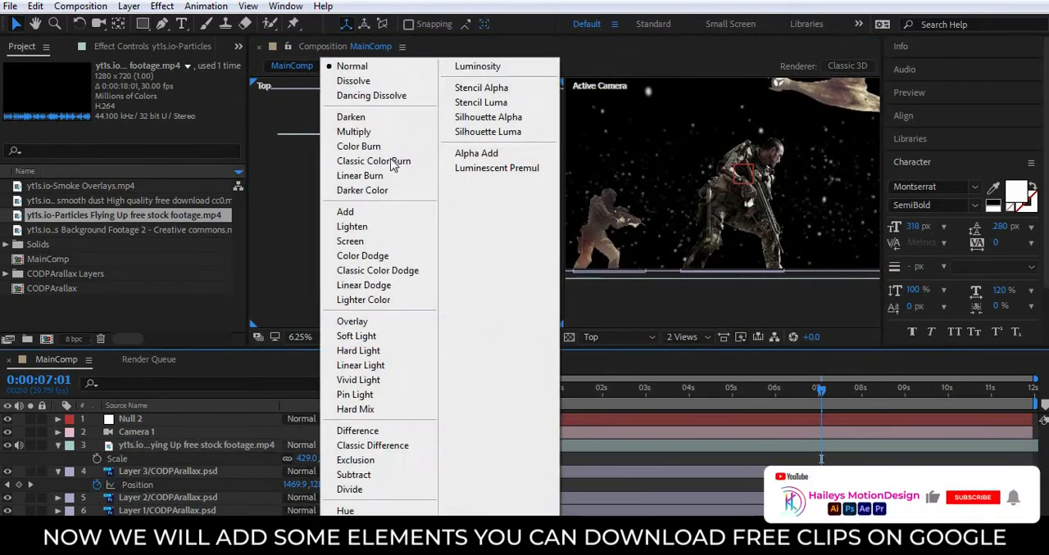
pyautogui.click(352, 242)
pyautogui.click(819, 311)
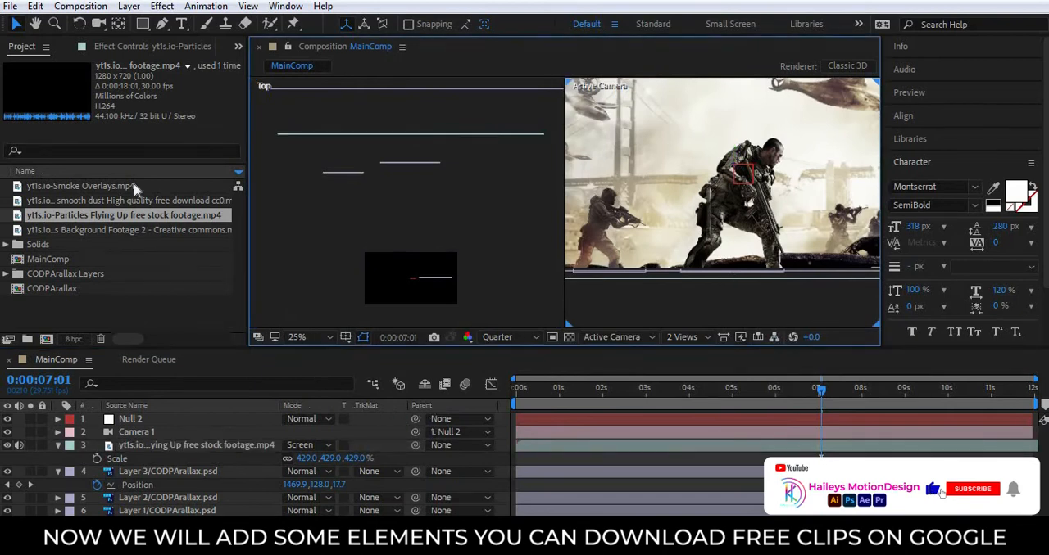
# Add the fiery Background Footage 2 clip above the particles layer and scale it to 176%.
pyautogui.click(158, 230)
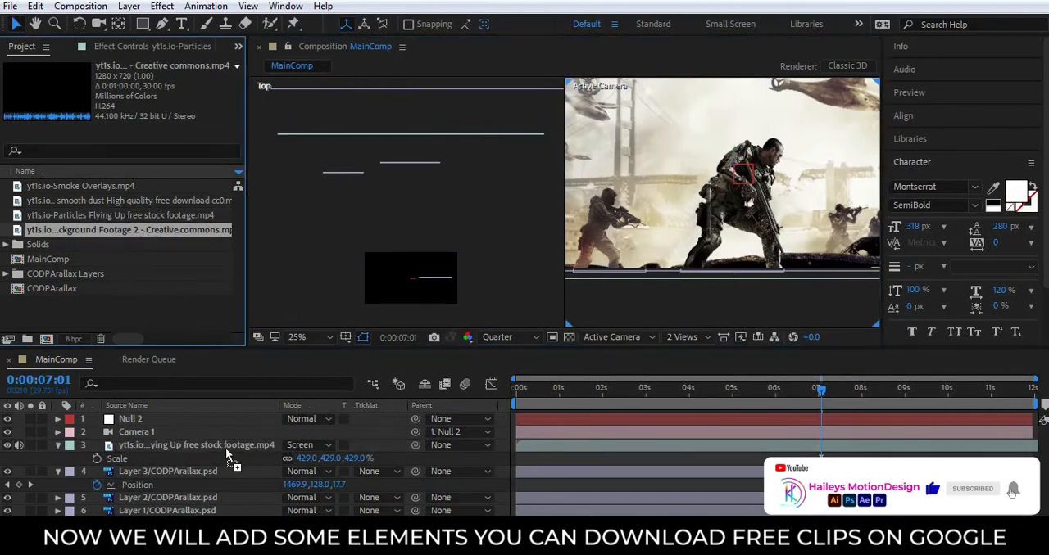
pyautogui.moveTo(229, 455); pyautogui.dragTo(205, 439)
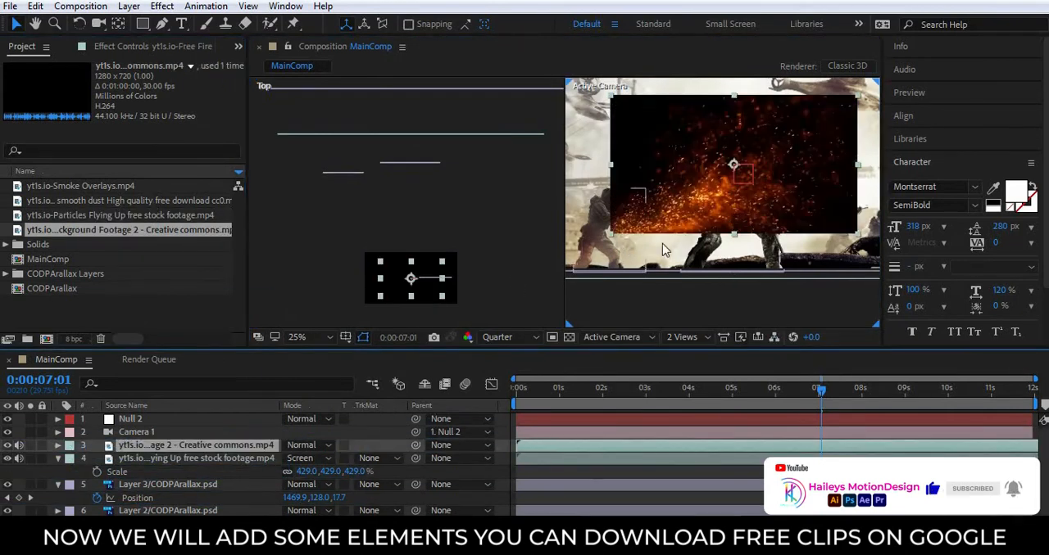
pyautogui.press('s')
pyautogui.moveTo(325, 460); pyautogui.dragTo(390, 464)
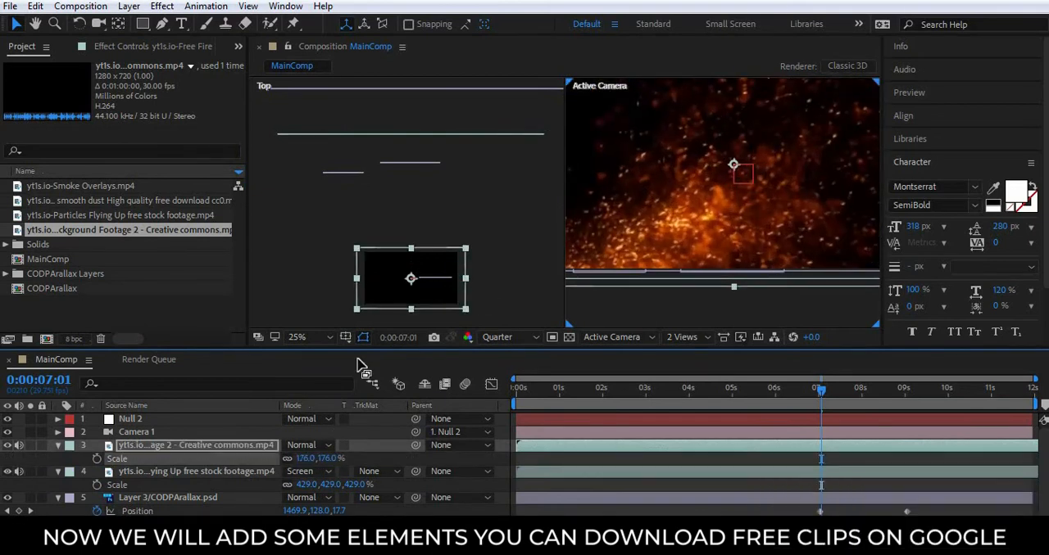
# Make the fire clip a 3D layer and move it back in depth to just in front of the soldier layers.
pyautogui.click(414, 283)
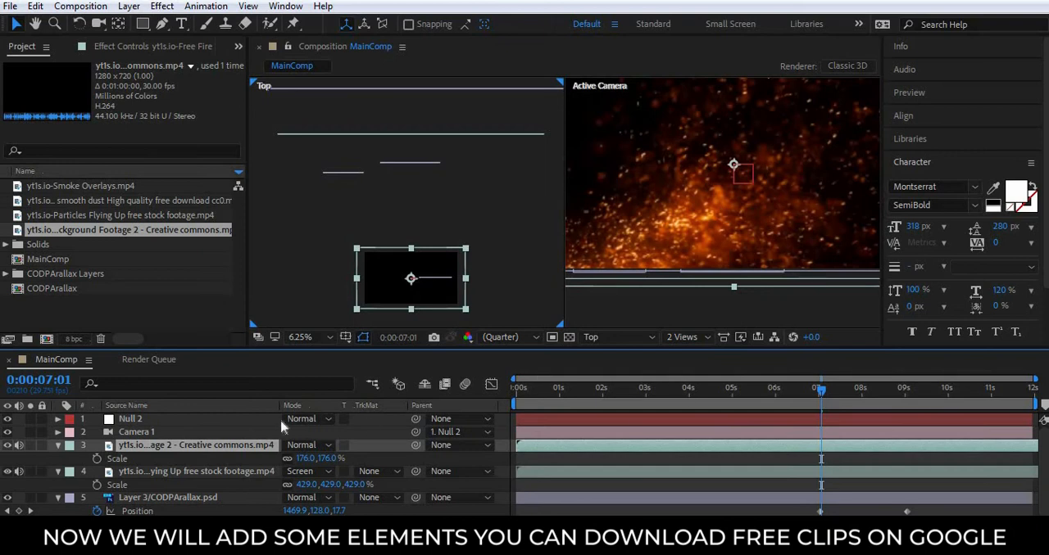
pyautogui.press('F4')
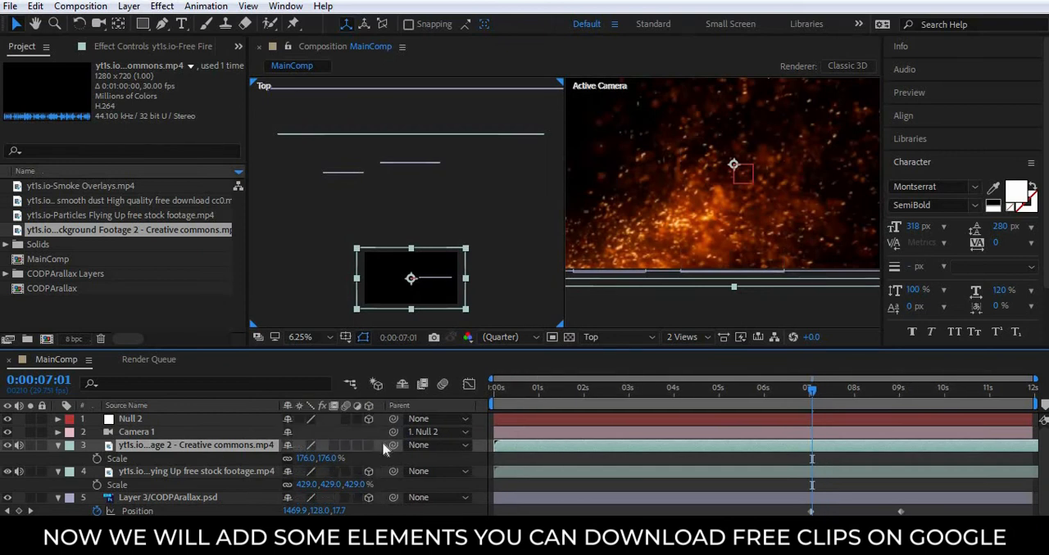
pyautogui.click(369, 444)
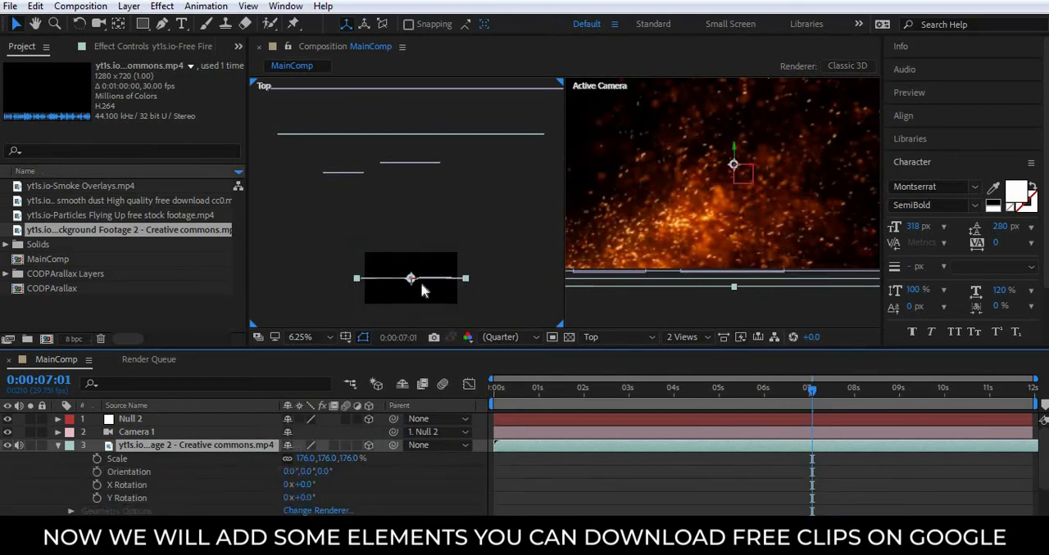
pyautogui.moveTo(414, 282); pyautogui.dragTo(432, 201)
# Mirror the fire clip horizontally and enlarge it to a scale of -347.5, 345.0, 345.0%.
pyautogui.moveTo(633, 168); pyautogui.dragTo(844, 172)
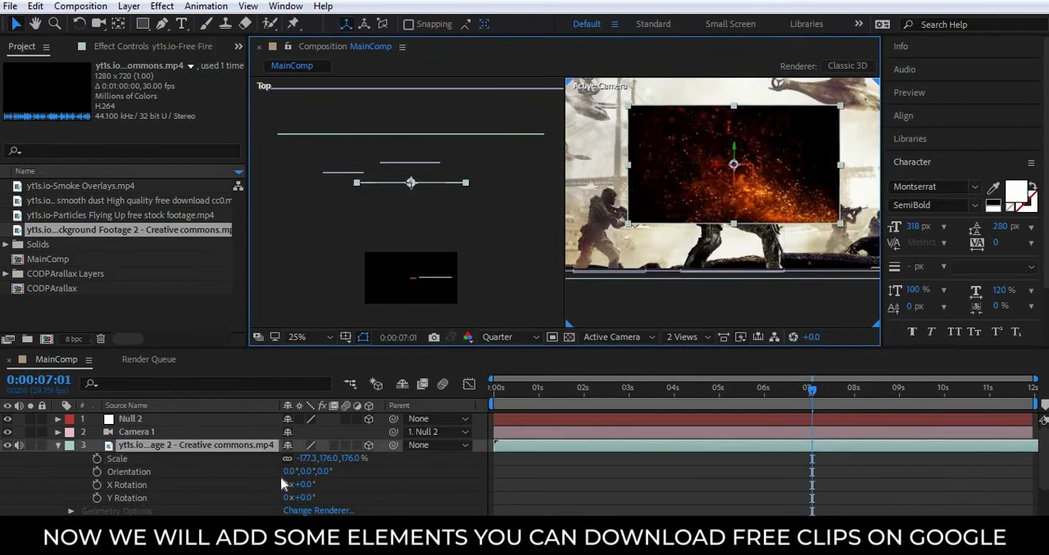
pyautogui.moveTo(333, 467); pyautogui.dragTo(479, 477)
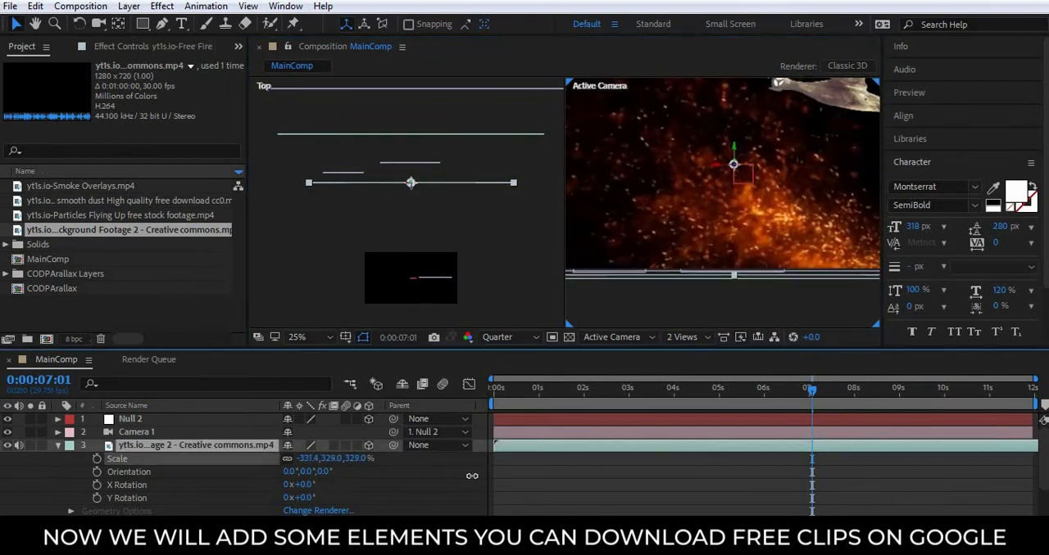
# Set the fire clip's blending mode to Screen.
pyautogui.press('F4')
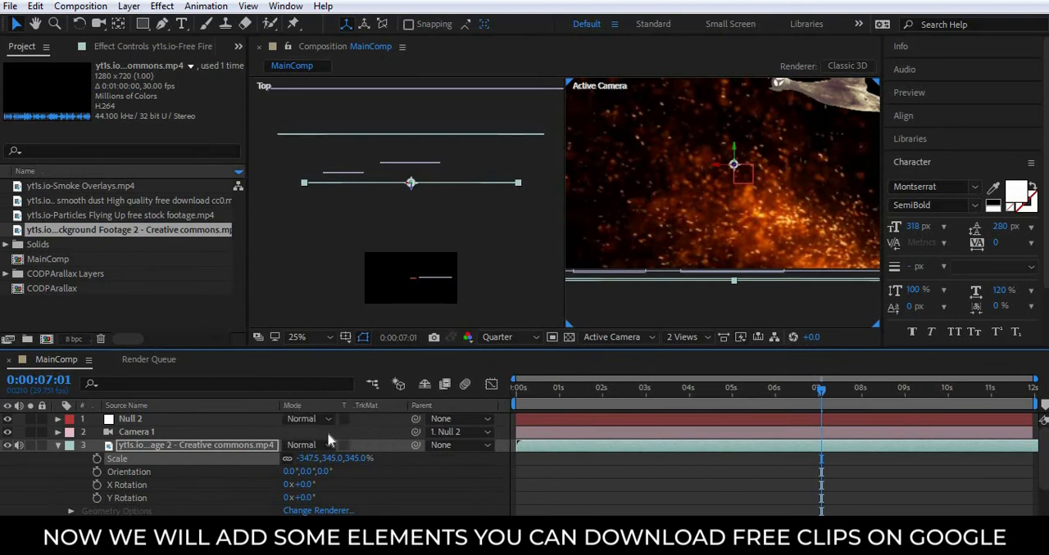
pyautogui.click(311, 445)
pyautogui.click(352, 238)
pyautogui.click(715, 470)
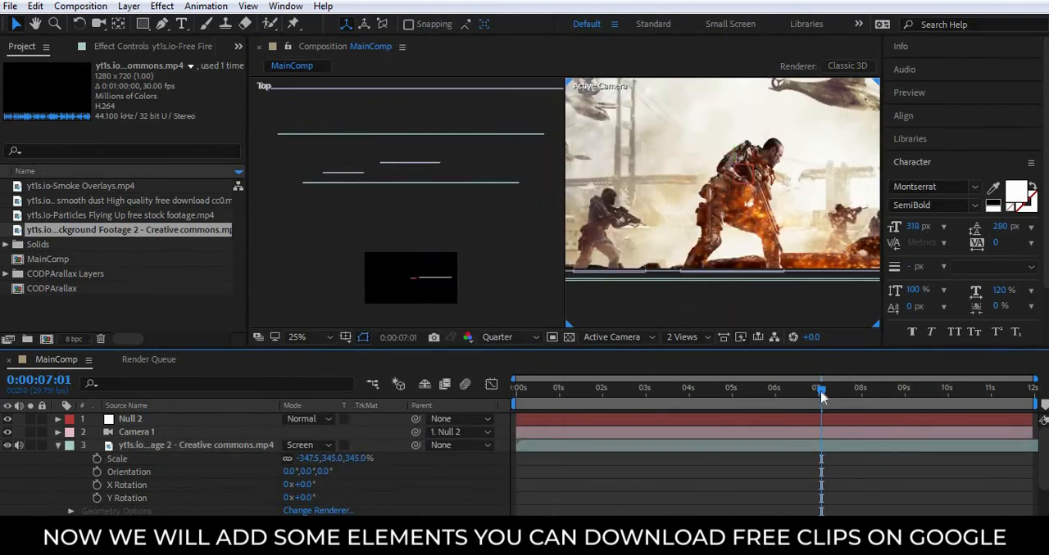
# Return to a single view and preview the animation from 0:00:00:00.
pyautogui.moveTo(800, 398); pyautogui.dragTo(454, 405)
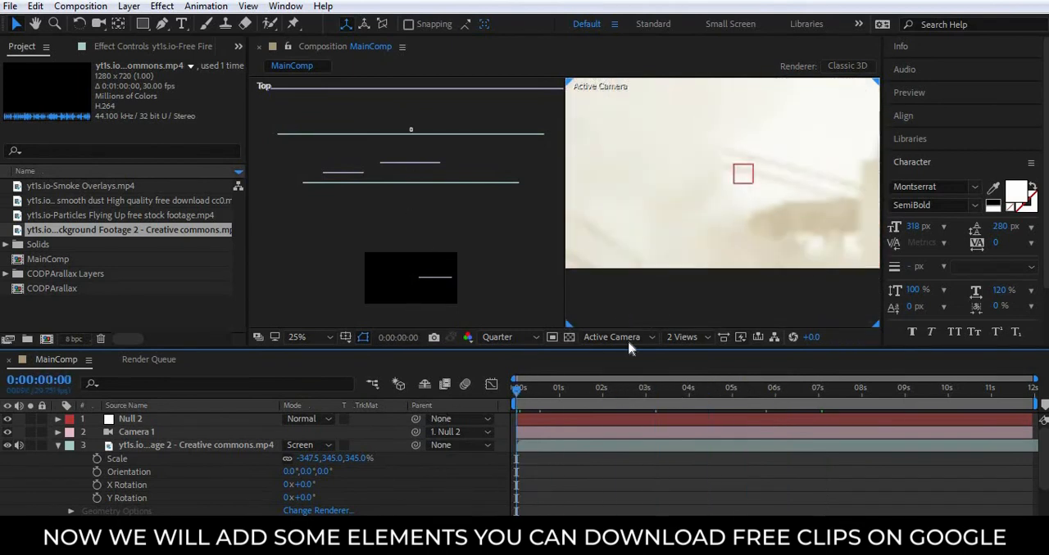
pyautogui.click(697, 337)
pyautogui.click(696, 352)
pyautogui.press('space')
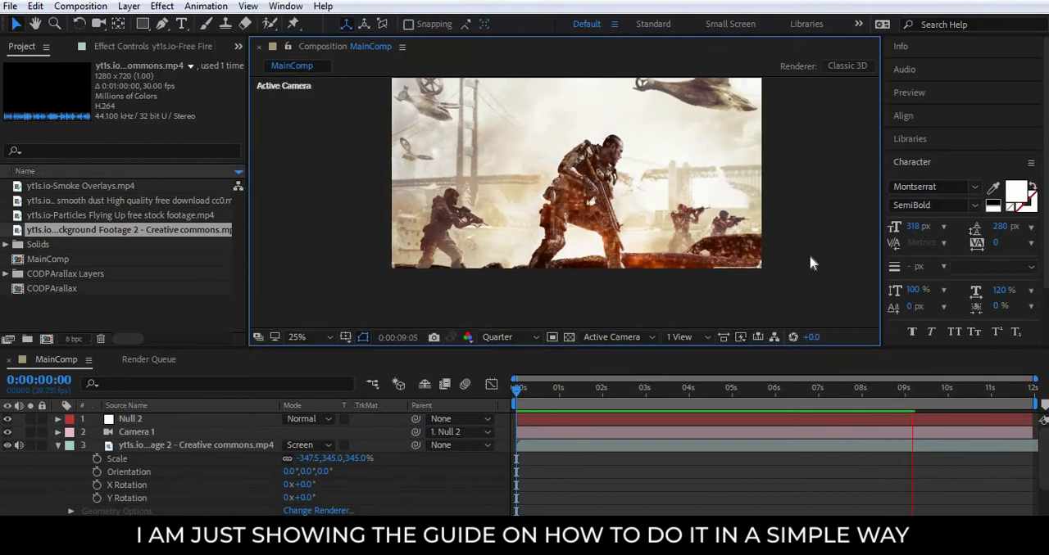
pyautogui.moveTo(517, 391); pyautogui.dragTo(395, 392)
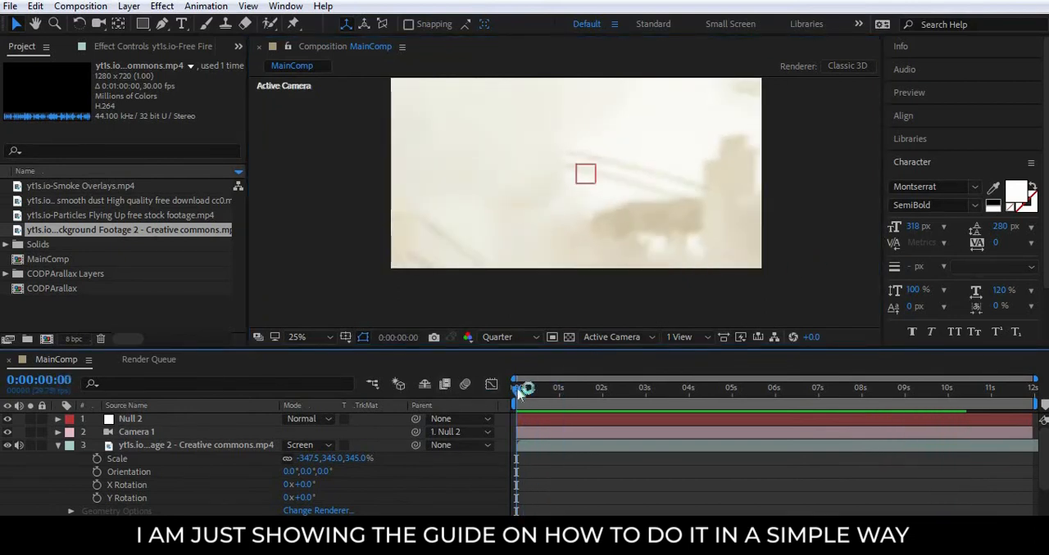
pyautogui.press('`')
pyautogui.press('`')
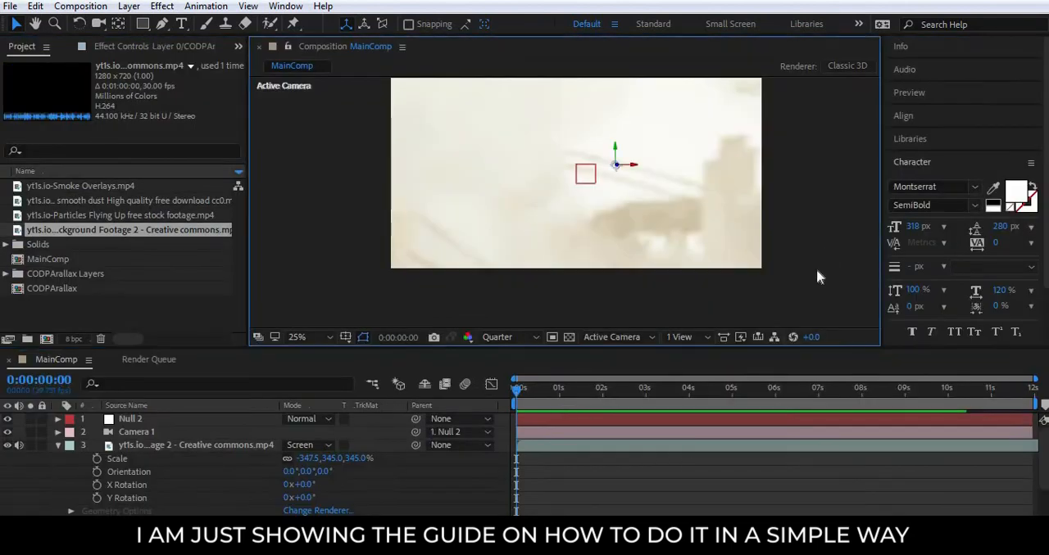
pyautogui.press('`')
pyautogui.press('`')
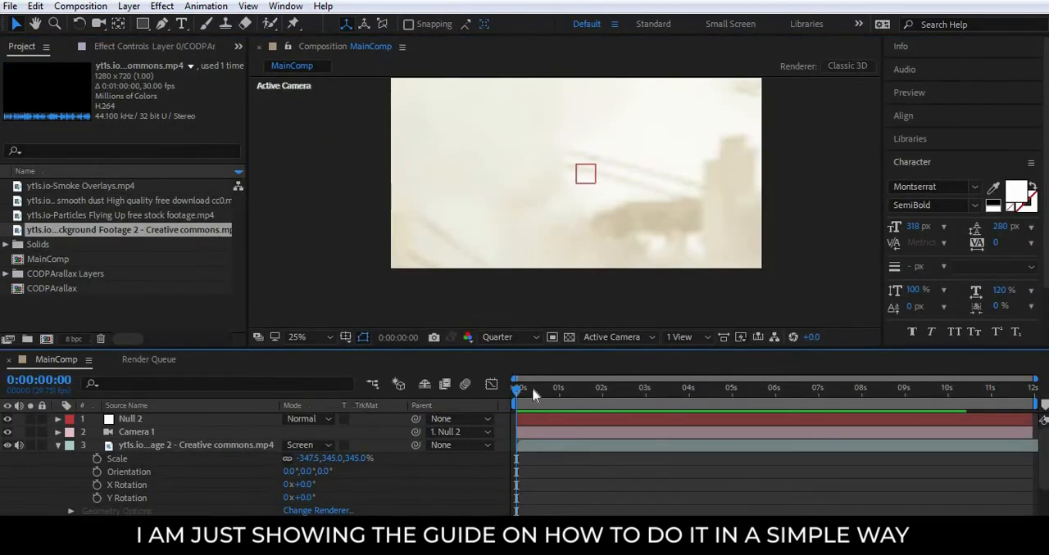
pyautogui.click(532, 392)
pyautogui.press('`')
pyautogui.press('`')
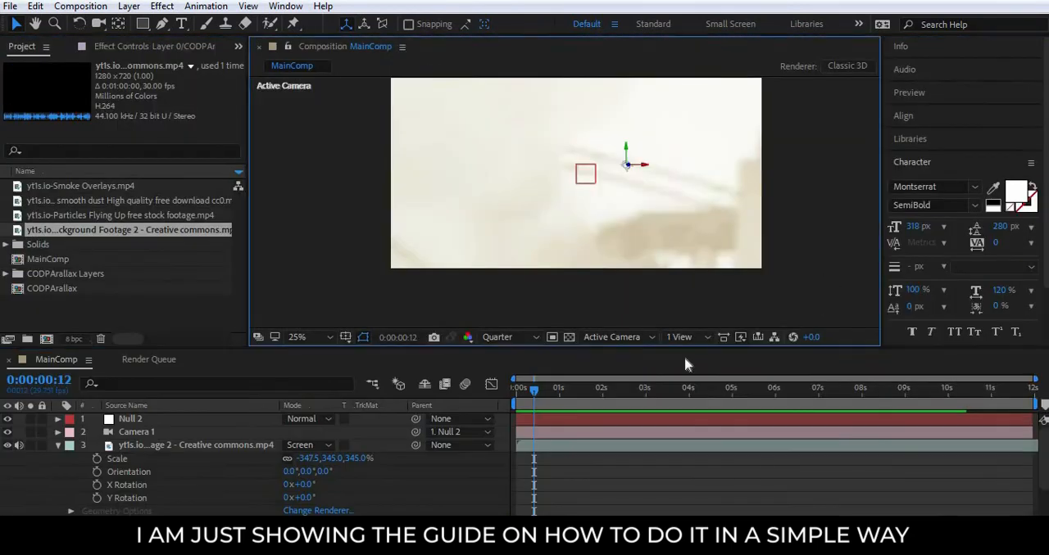
# Set the current time to 0:00:06:10 and collapse the properties of both clip layers and Layer 3.
pyautogui.moveTo(532, 391); pyautogui.dragTo(790, 391)
pyautogui.click(57, 444)
pyautogui.click(57, 458)
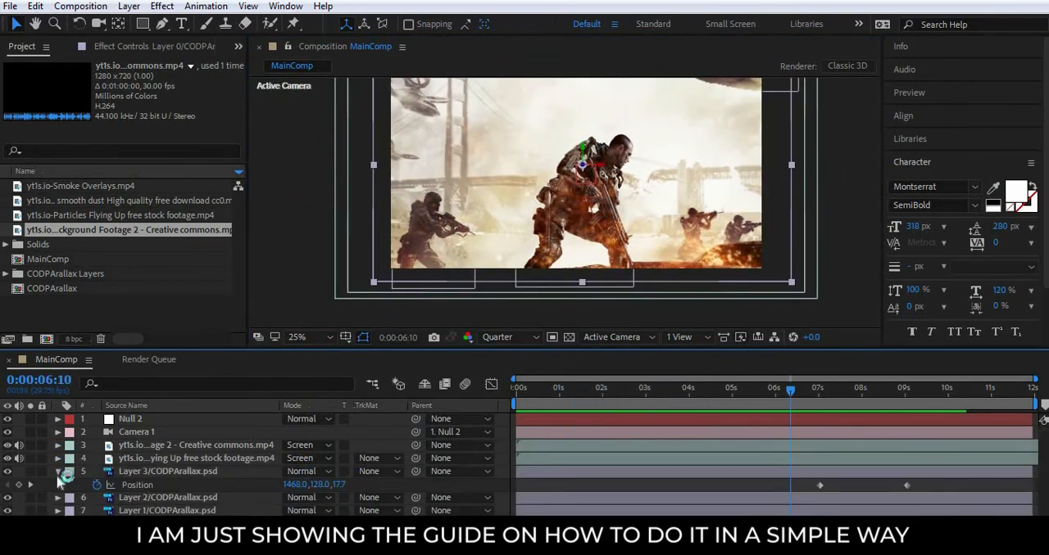
pyautogui.click(58, 472)
pyautogui.click(686, 531)
pyautogui.press('`')
pyautogui.press('`')
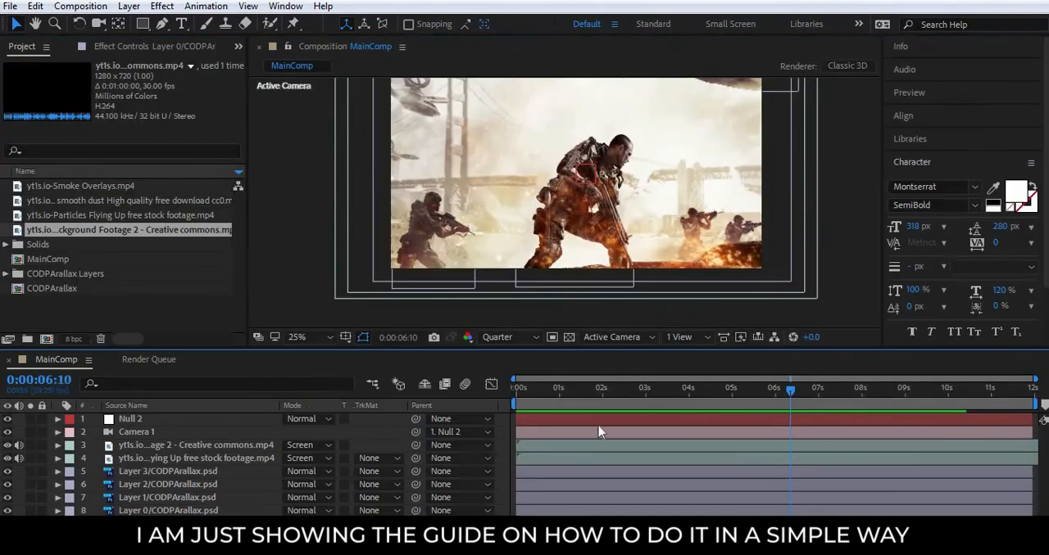
pyautogui.click(837, 291)
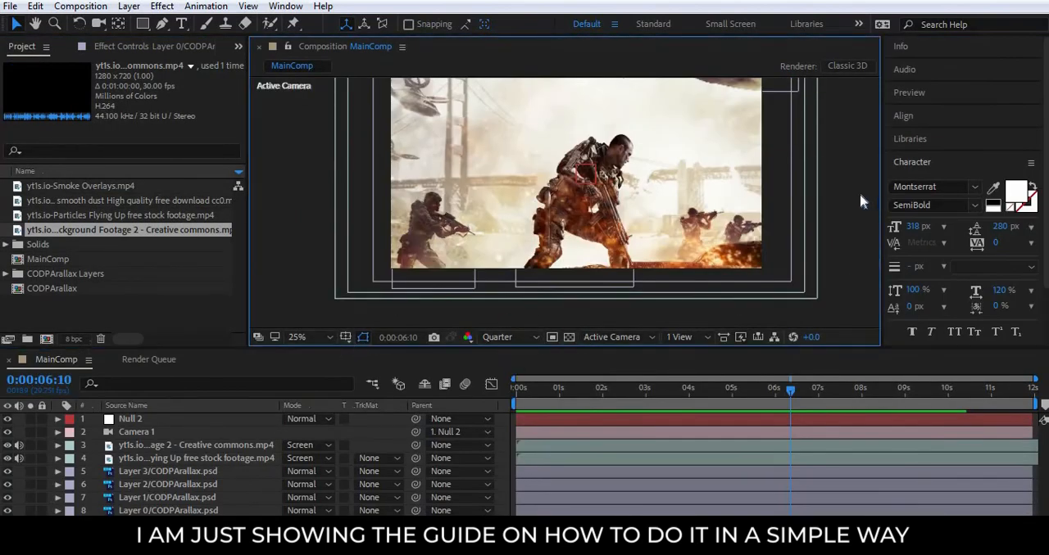
pyautogui.click(687, 337)
pyautogui.click(704, 357)
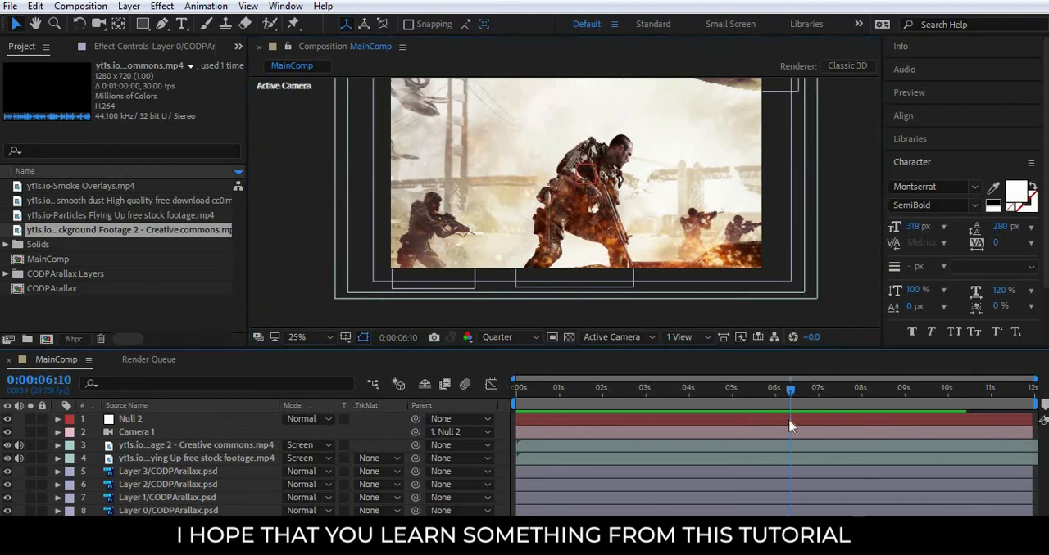
# Preview MainComp from 0:00:00:00 in the maximized composition view at 50% magnification.
pyautogui.moveTo(789, 389); pyautogui.dragTo(321, 401)
pyautogui.press('`')
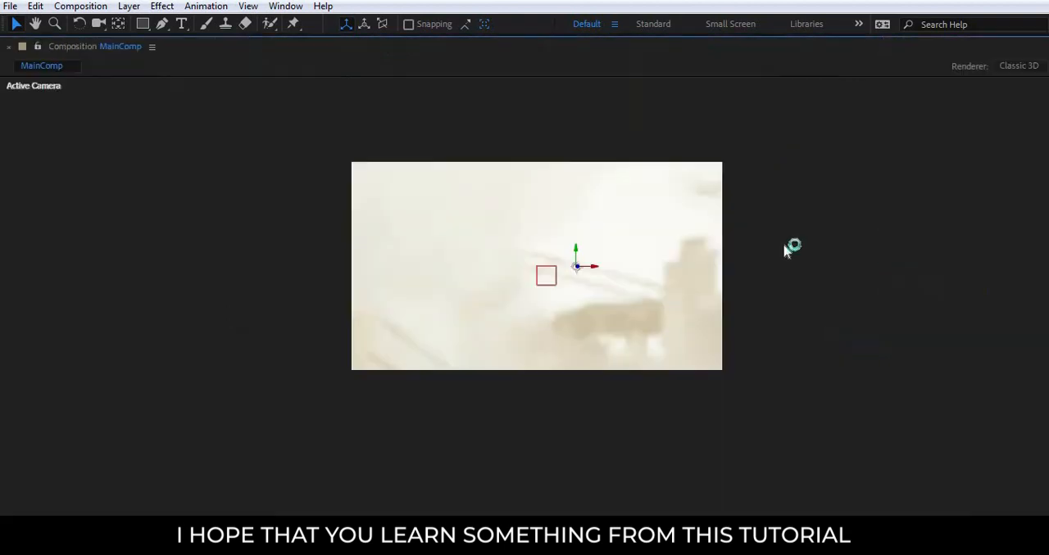
pyautogui.scroll(2, 553, 307)
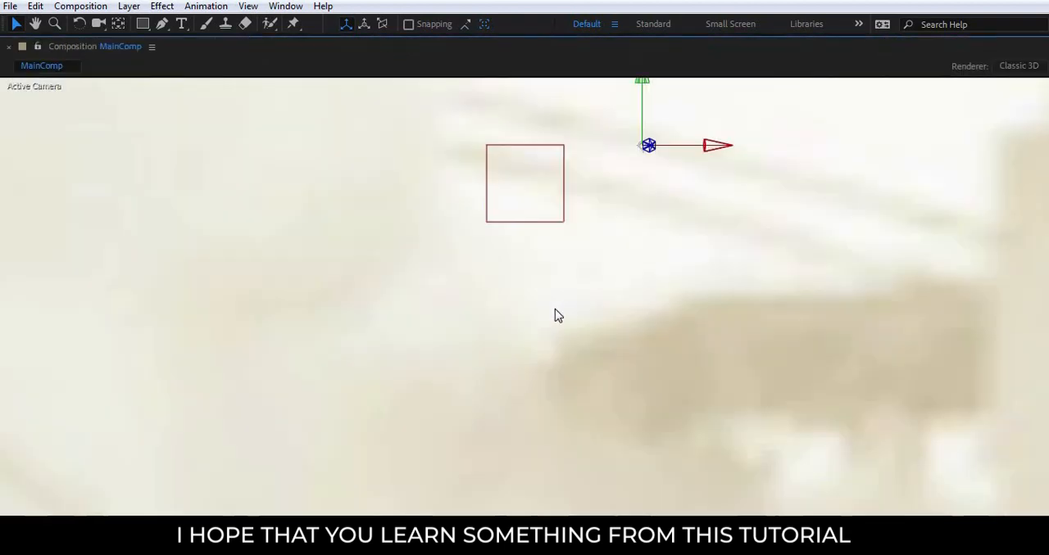
pyautogui.scroll(-1, 555, 309)
pyautogui.press('space')
pyautogui.moveTo(683, 270); pyautogui.dragTo(691, 365)
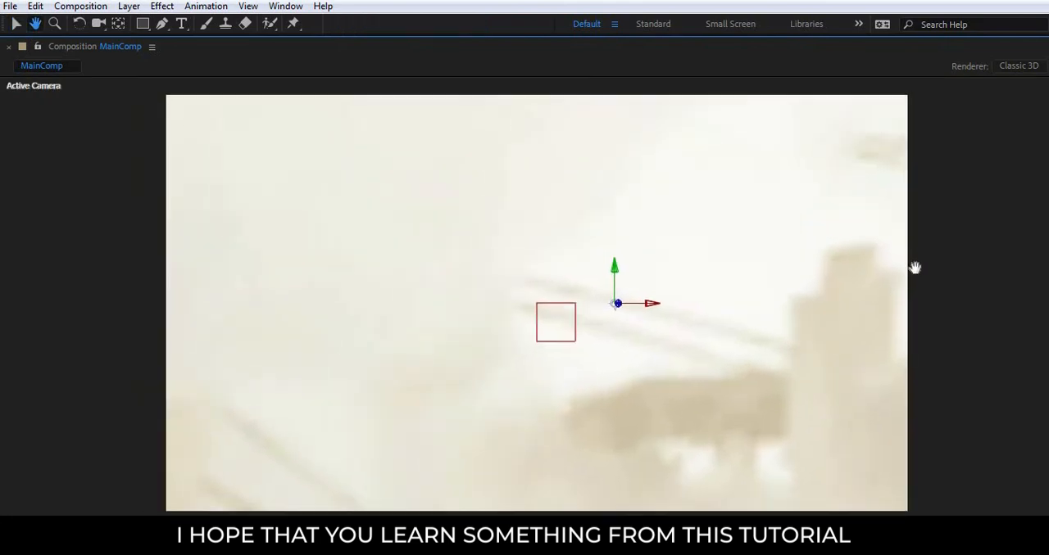
pyautogui.press('`')
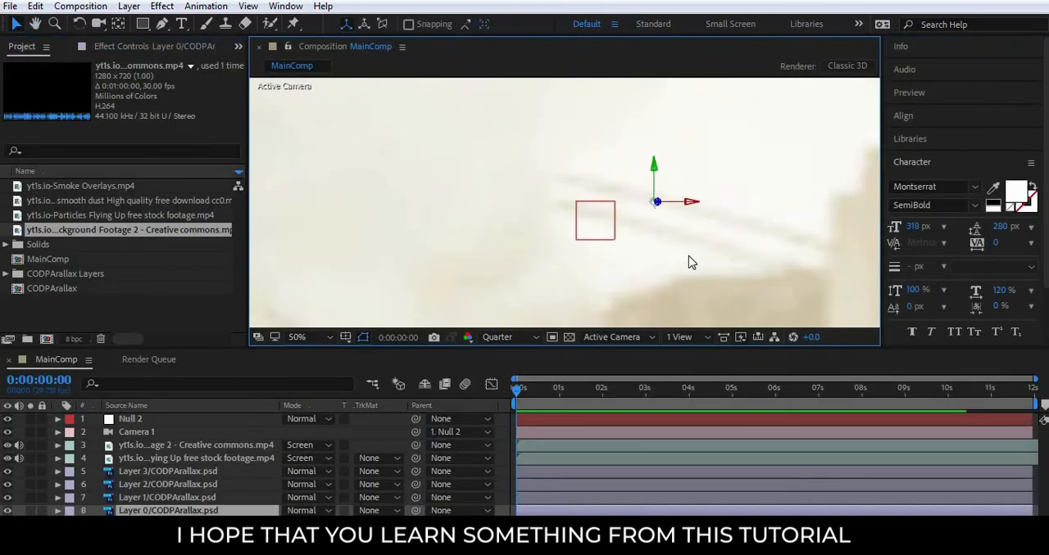
pyautogui.press('`')
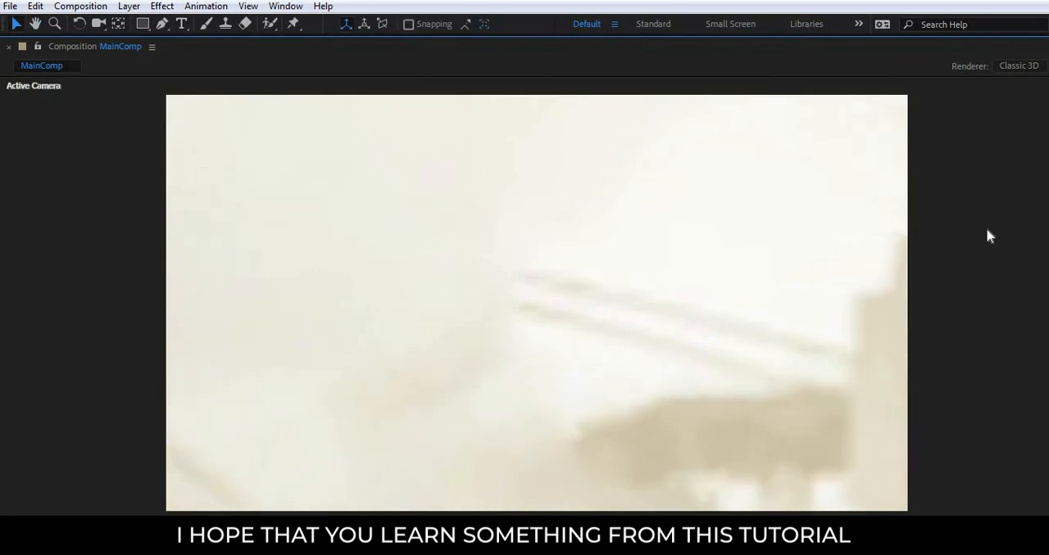